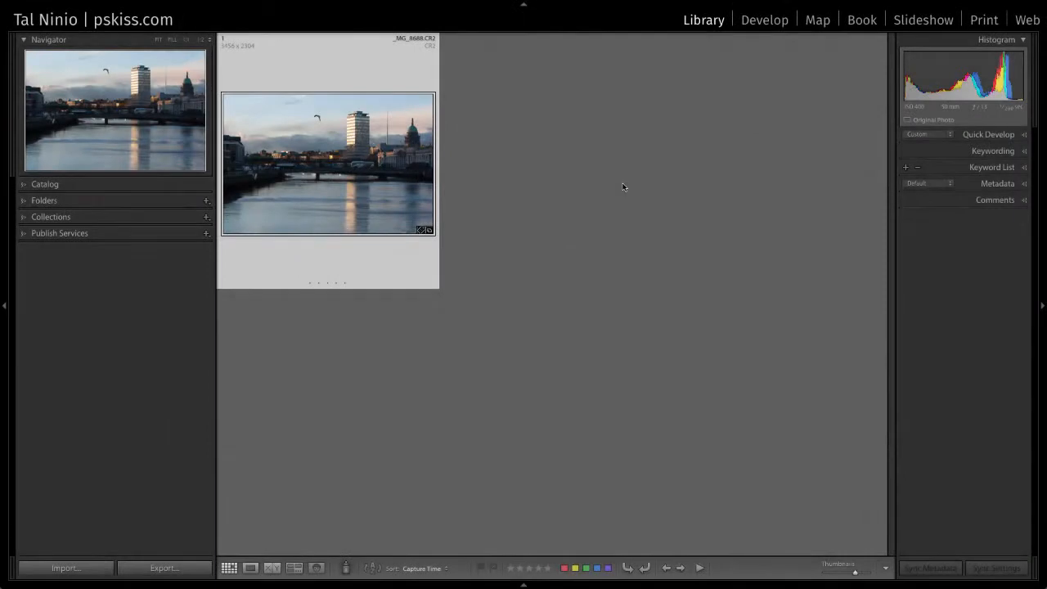
- Open the river cityscape photo _MG_8688.CR2 at full size in Loupe view
double_click(362, 188)
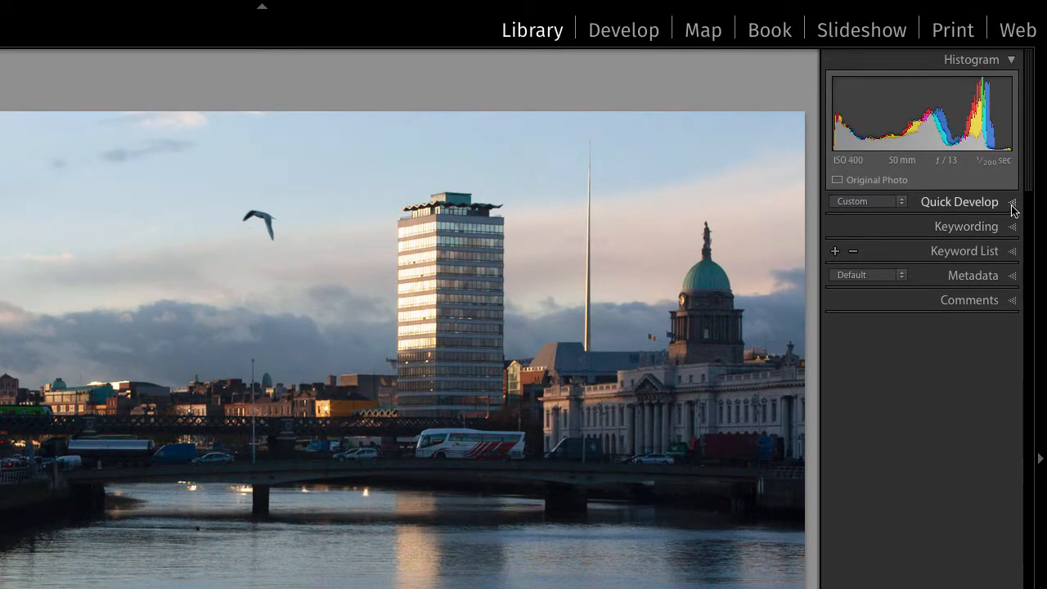
- Expand Quick Develop with its Saved Preset, White Balance and Tone Control sections
click(1013, 206)
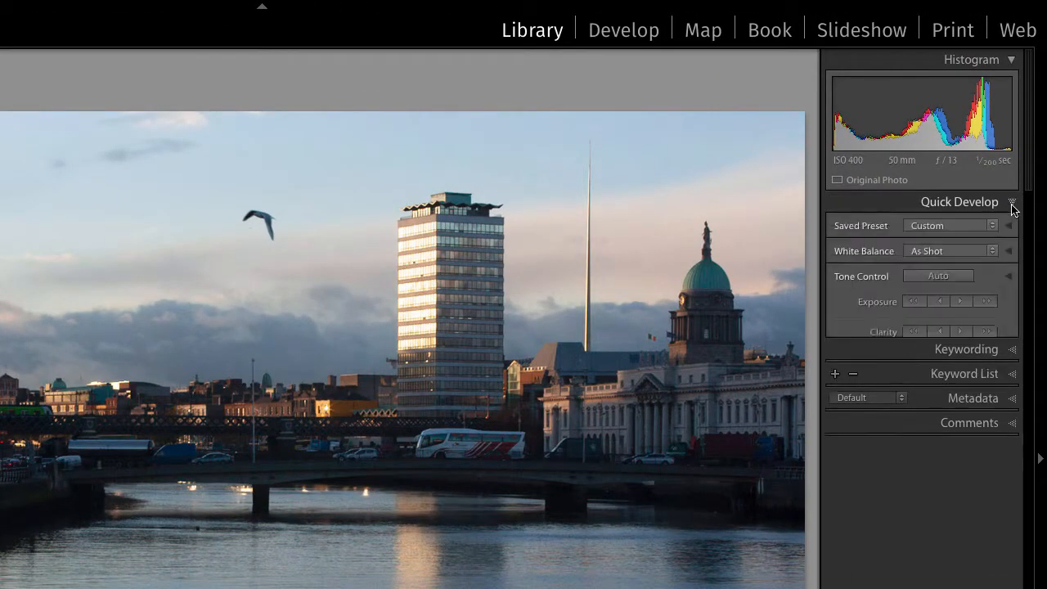
click(1010, 226)
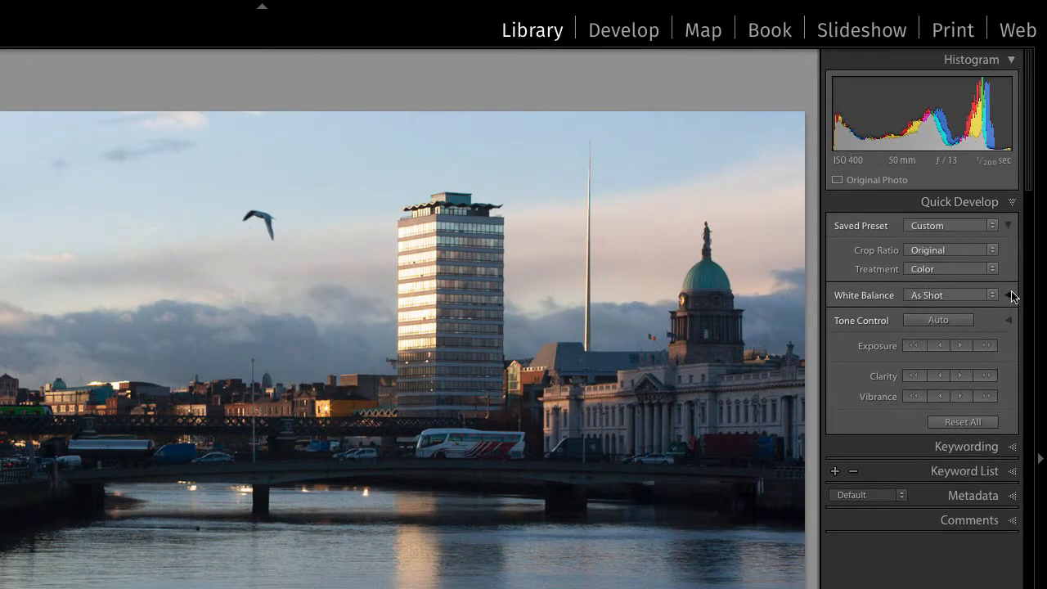
click(1008, 296)
click(1007, 369)
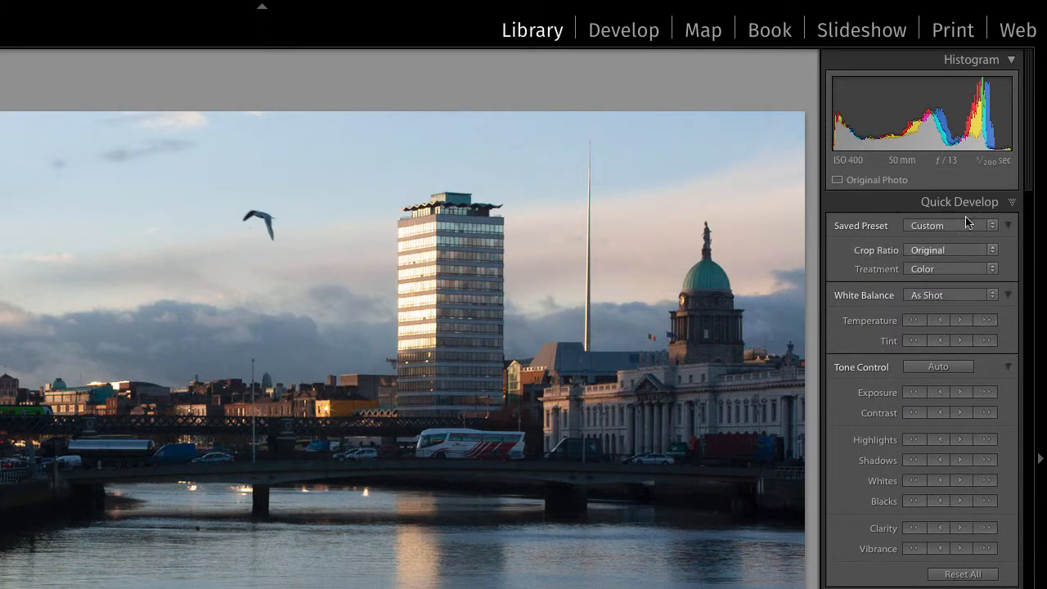
- Apply the 00-Favorite Profiles > Sony A7 MK2 Vivid saved preset to the river photo
click(992, 228)
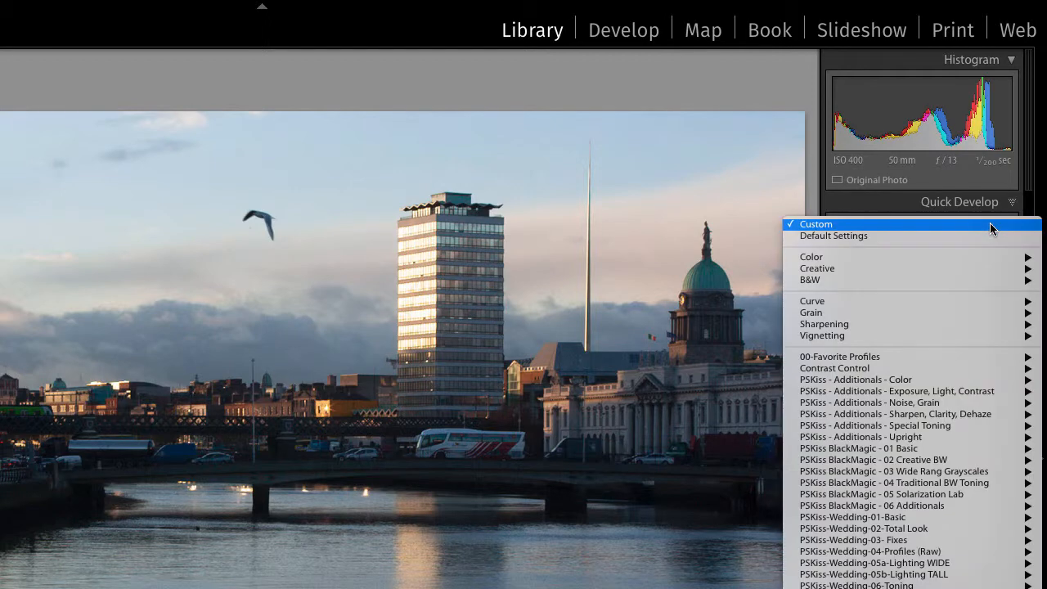
mouse_move(967, 358)
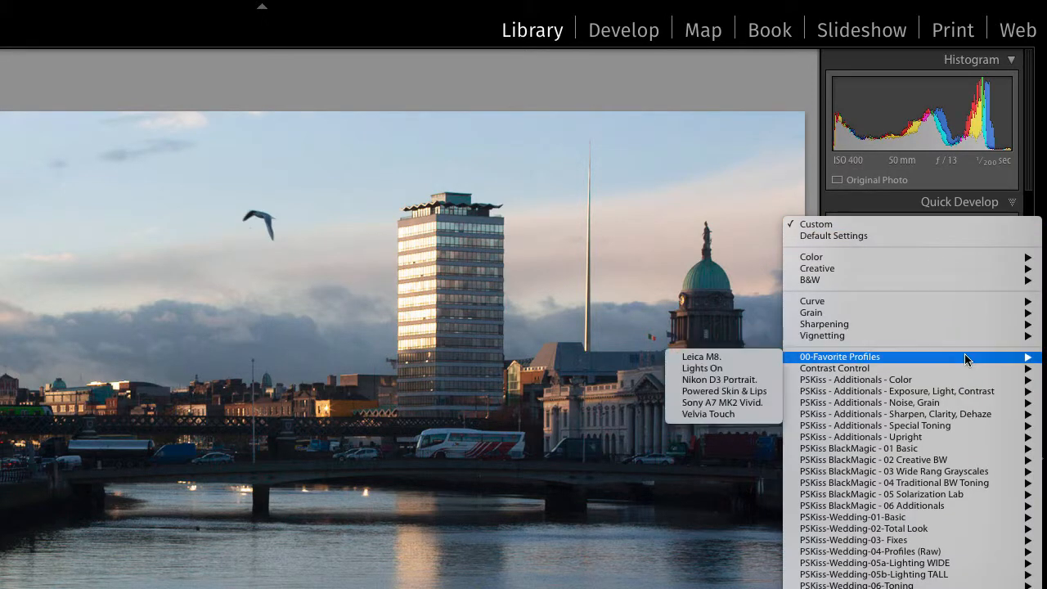
click(731, 403)
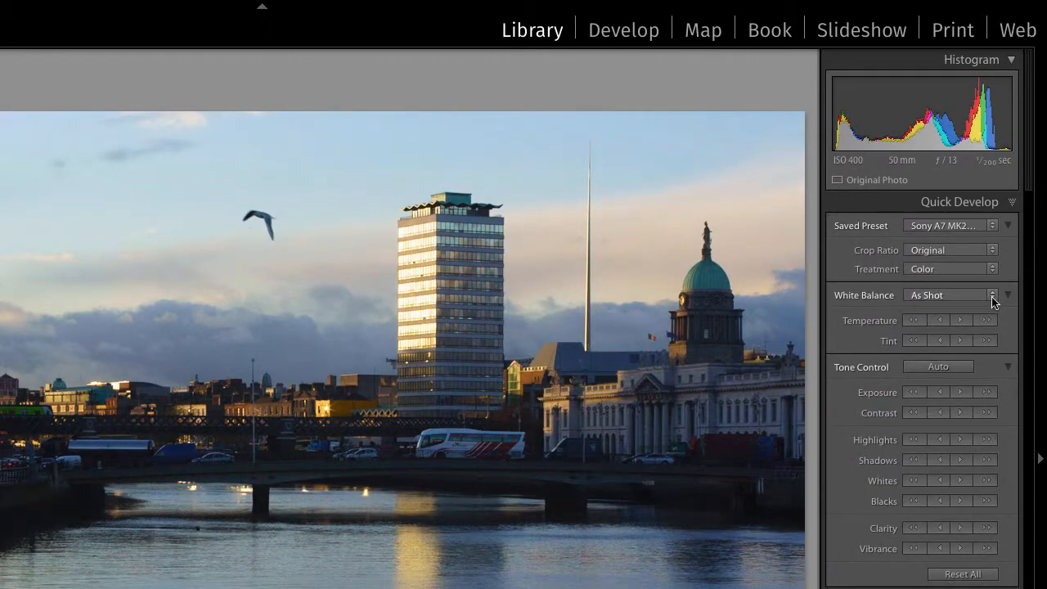
click(992, 296)
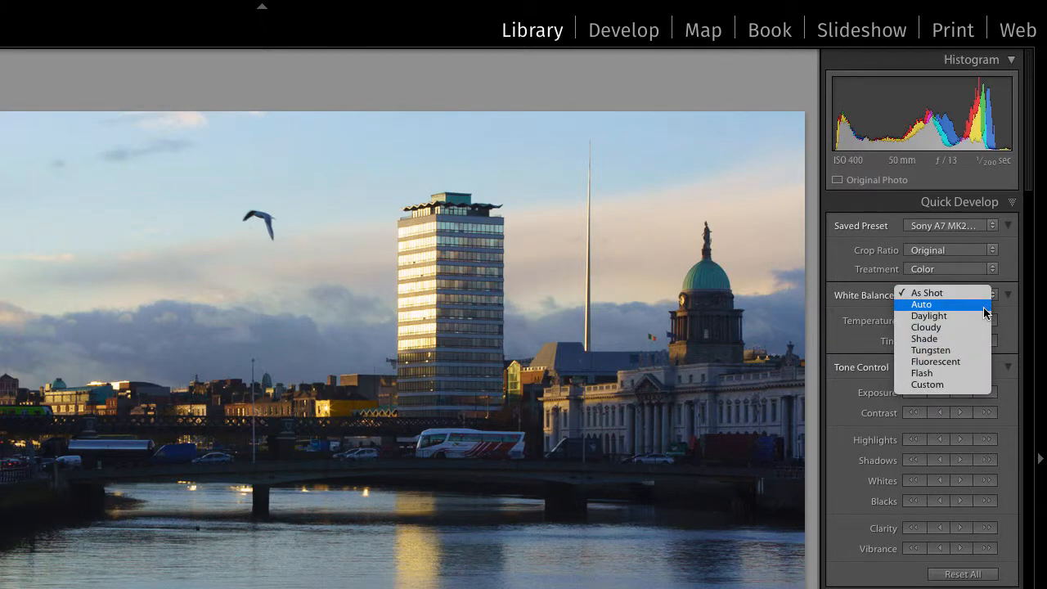
- Set white balance to Auto, apply Auto Tone, and lower Vibrance slightly
click(985, 312)
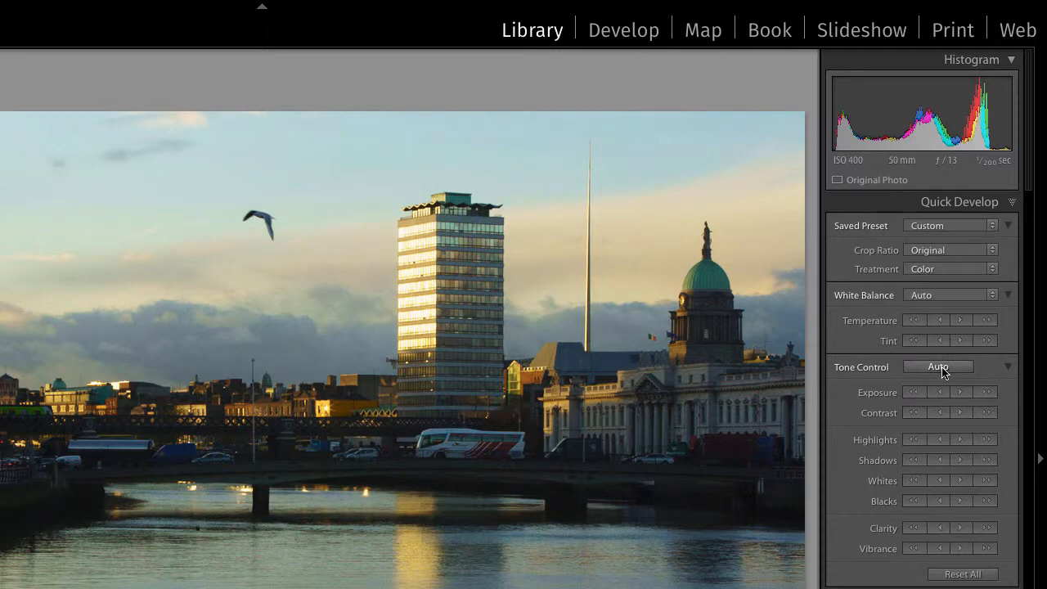
click(938, 367)
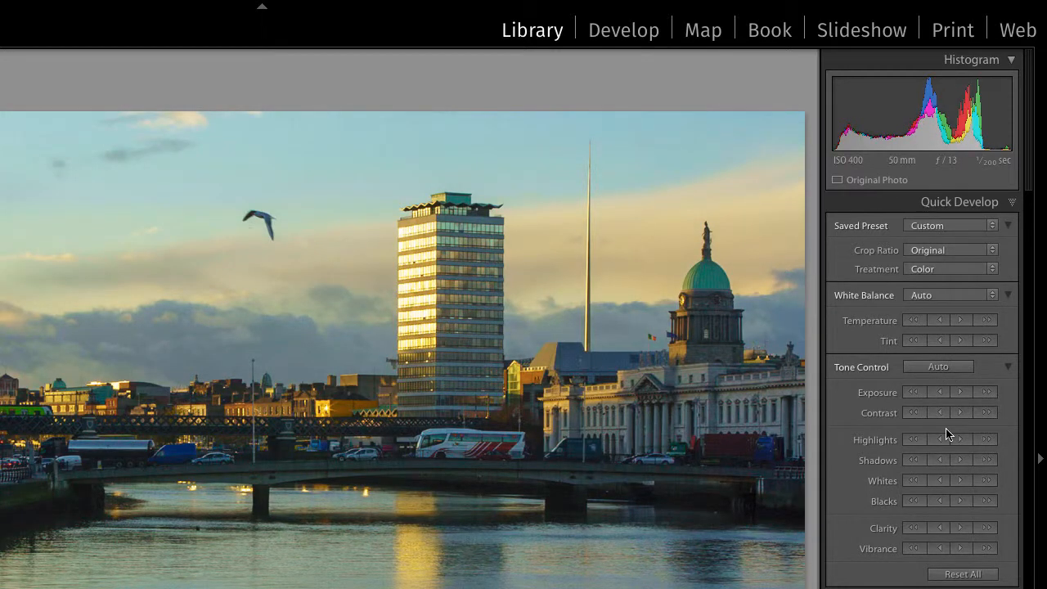
click(940, 548)
- Raise Shadows four steps, then reset all quick adjustments to Default Settings
click(962, 460)
click(961, 461)
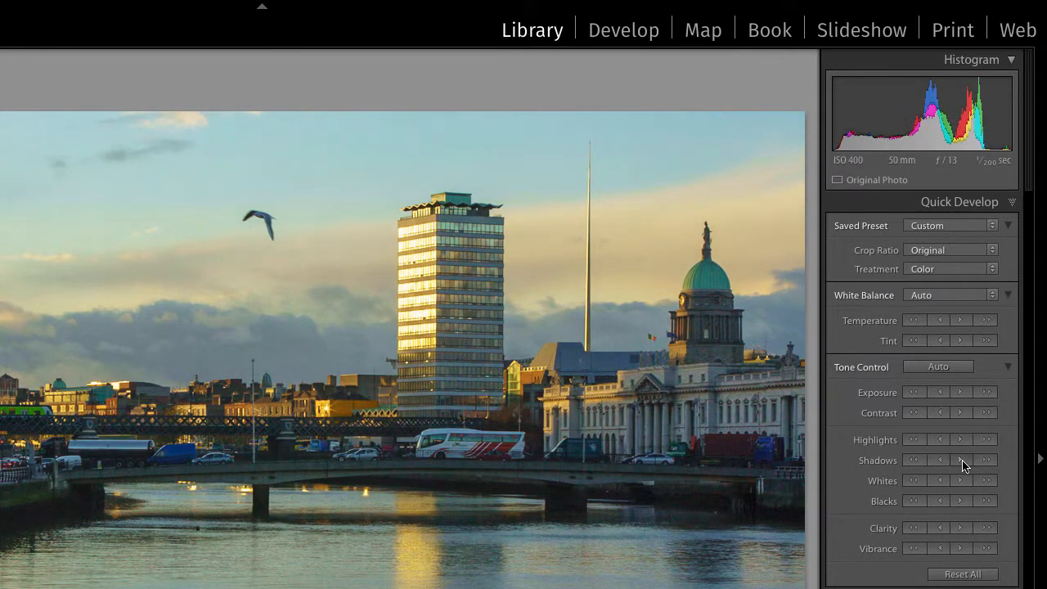
click(961, 461)
click(961, 461)
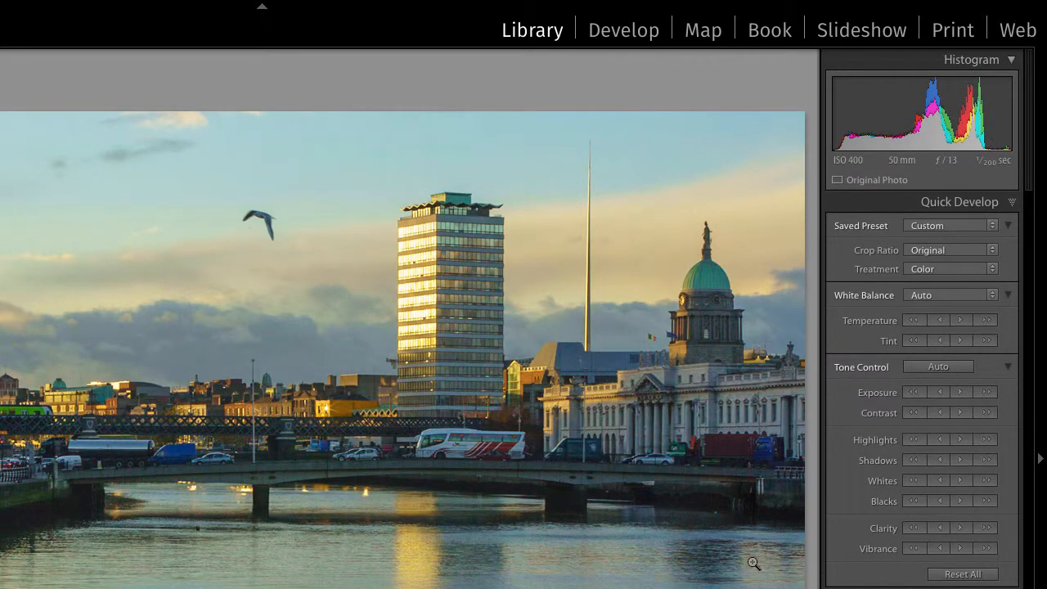
click(961, 576)
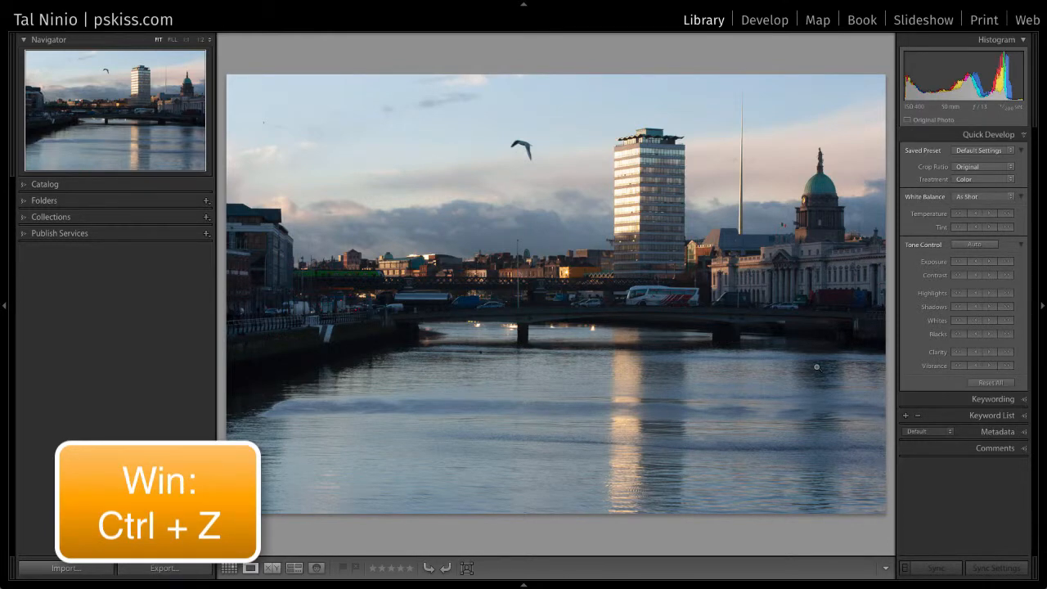
- Undo the reset to restore the river photo's quick adjustments
key(ctrl+z)
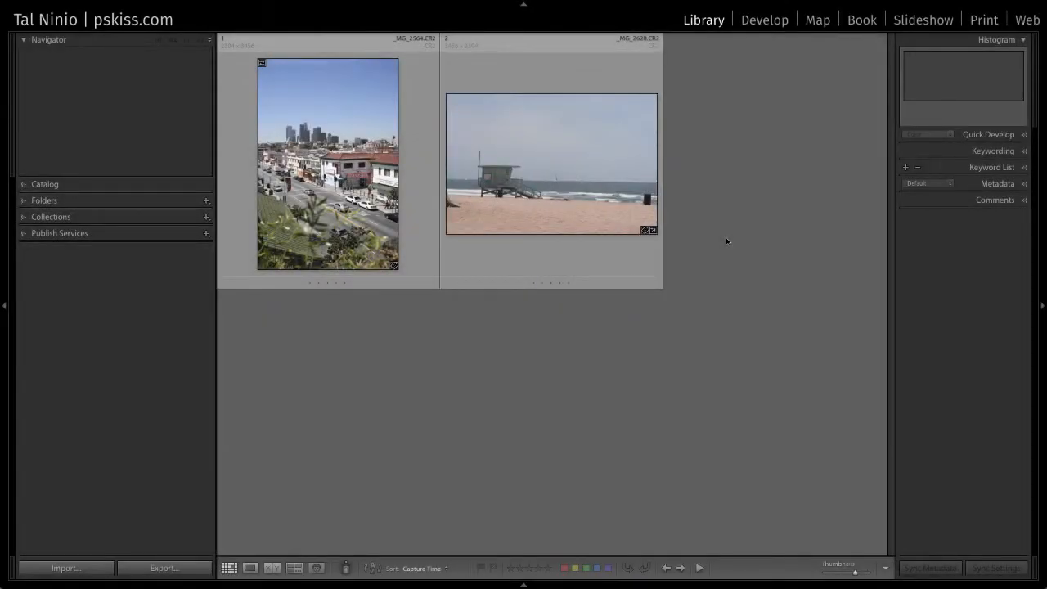
- Select the beach photo _MG_2628.CR2 and open it in Crop & Straighten
click(571, 185)
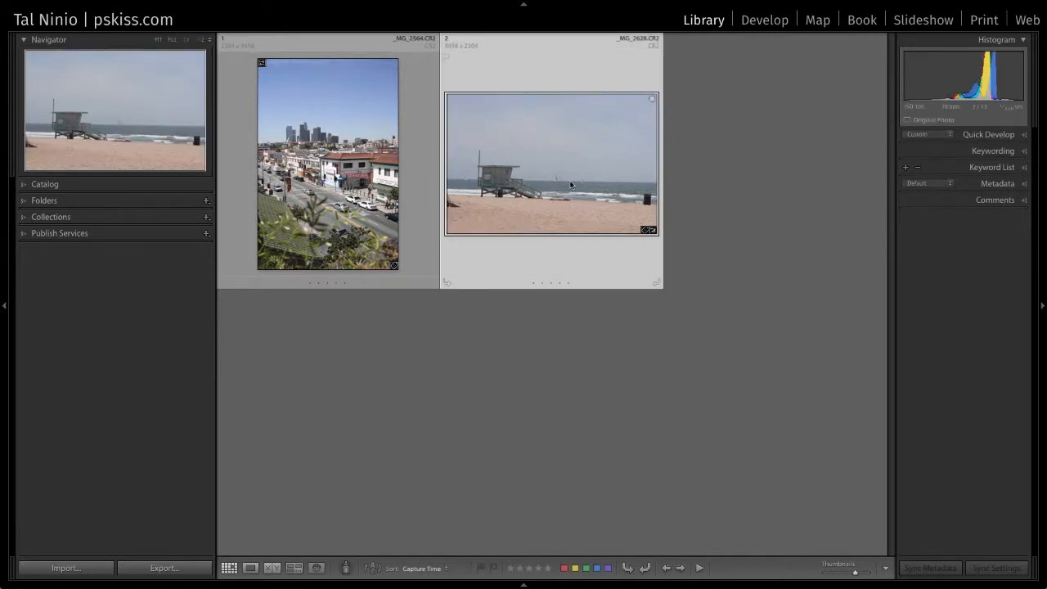
key(r)
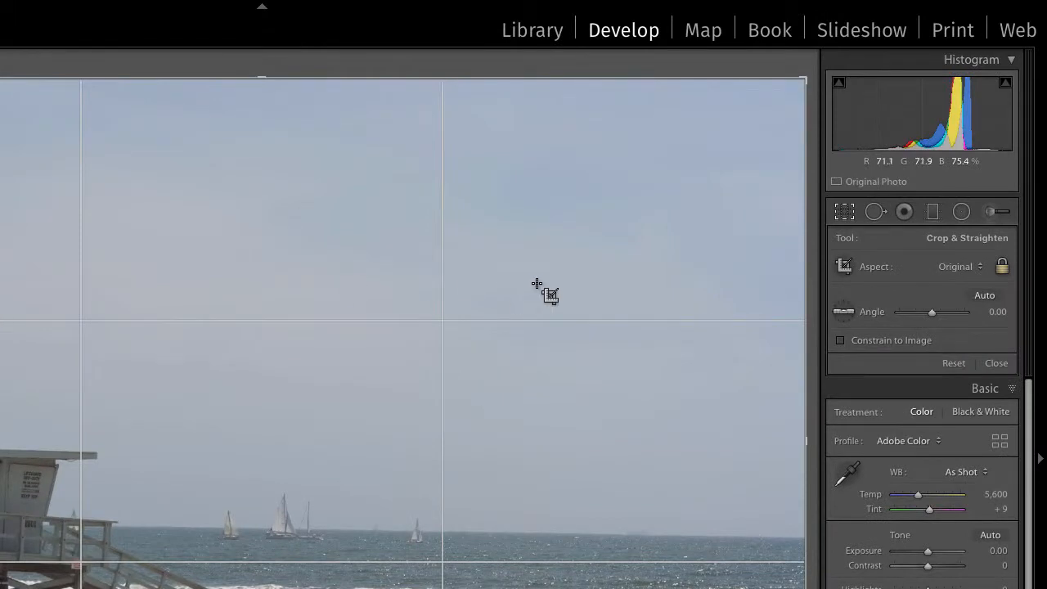
- Give the beach photo's crop a custom 620 x 315 aspect ratio
click(978, 267)
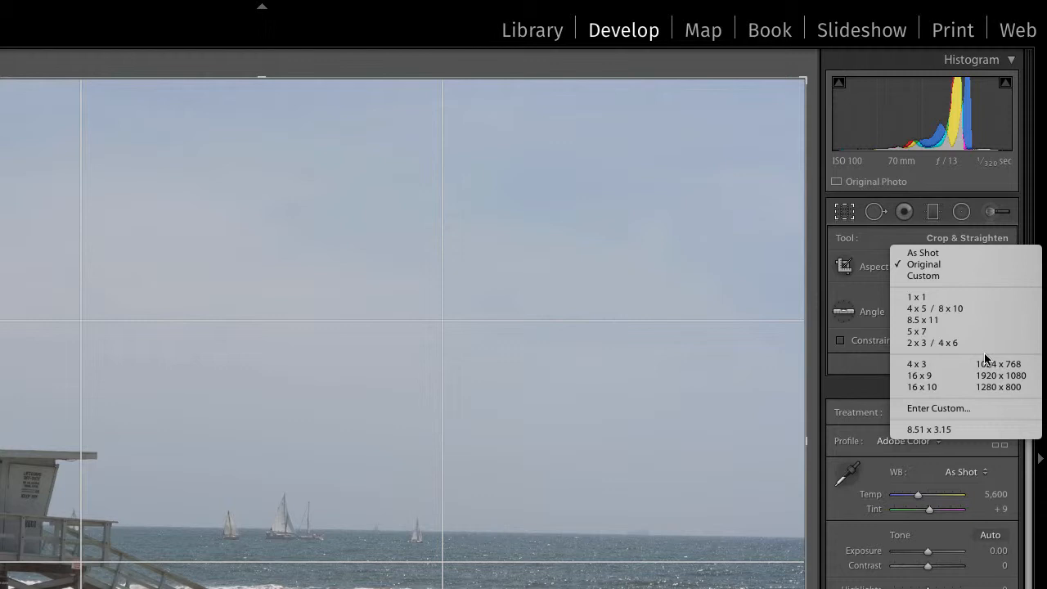
click(975, 407)
text(620)
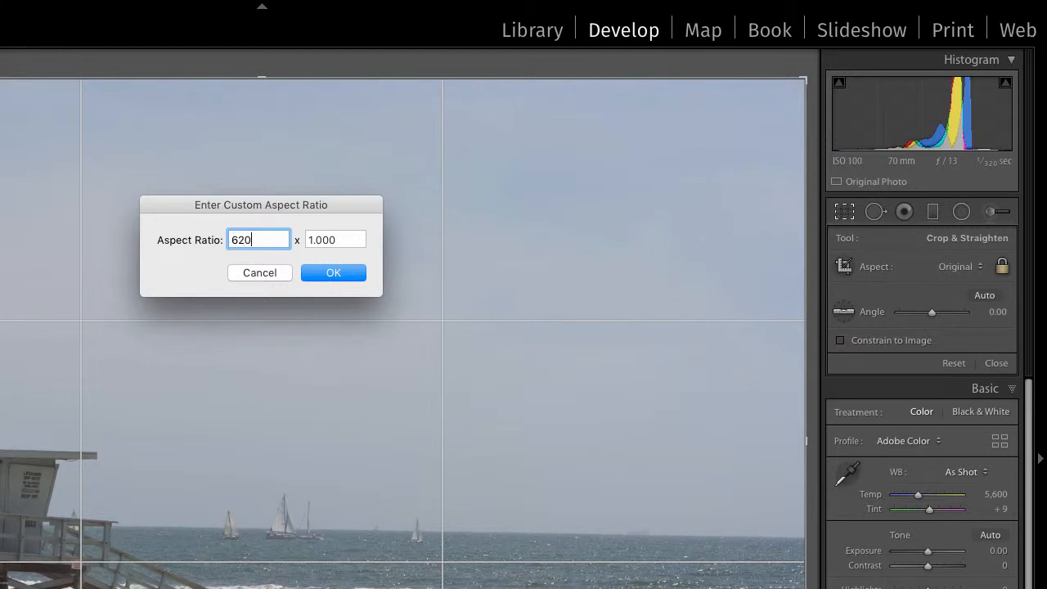
key(Tab)
text(315)
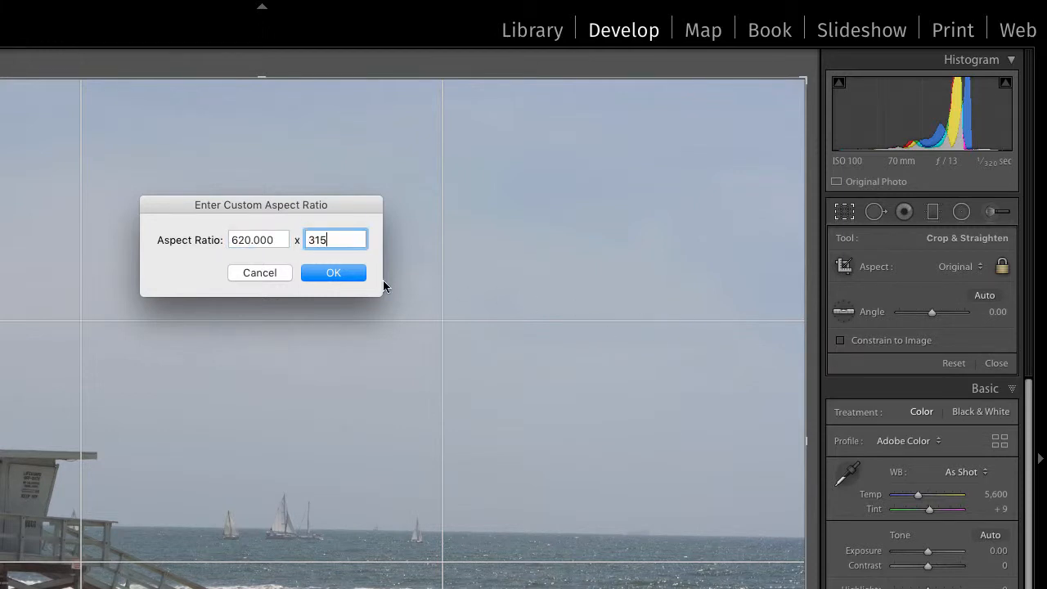
click(337, 273)
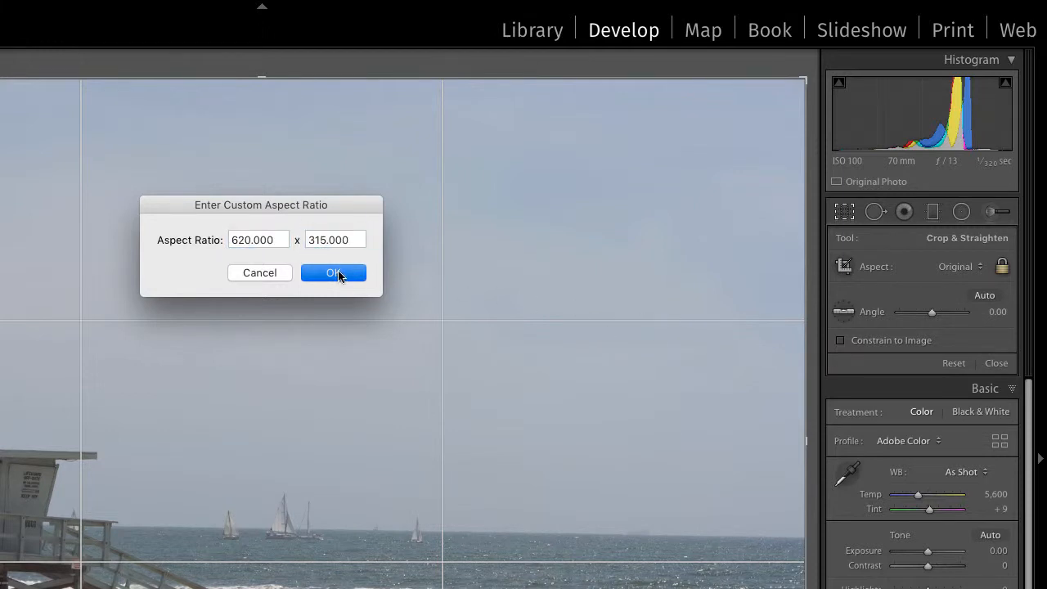
- Keep the 6.2 x 3.15 ratio and nudge the photo slightly up within the crop
click(965, 269)
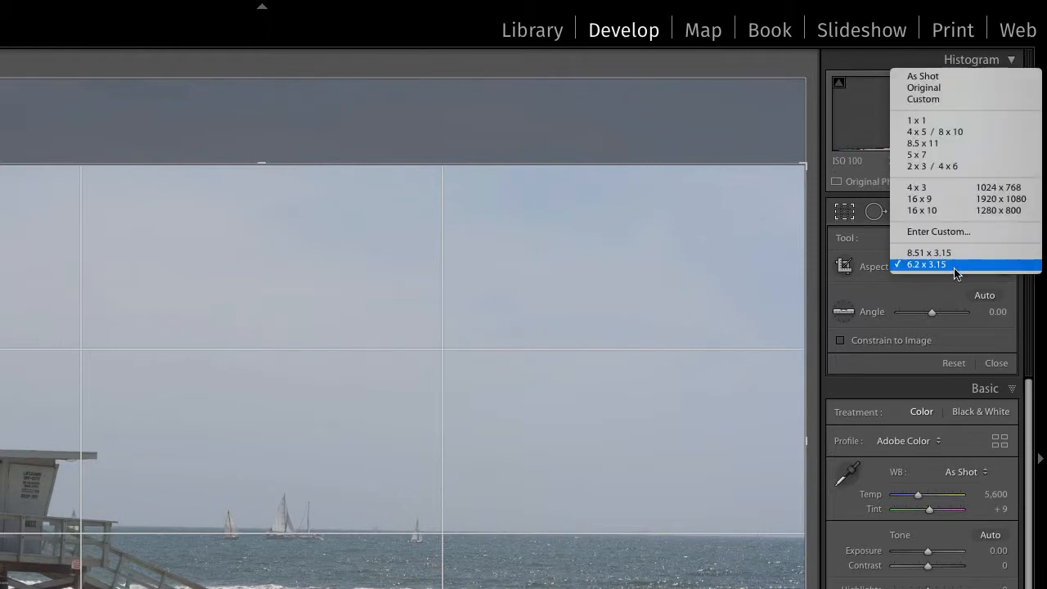
click(927, 305)
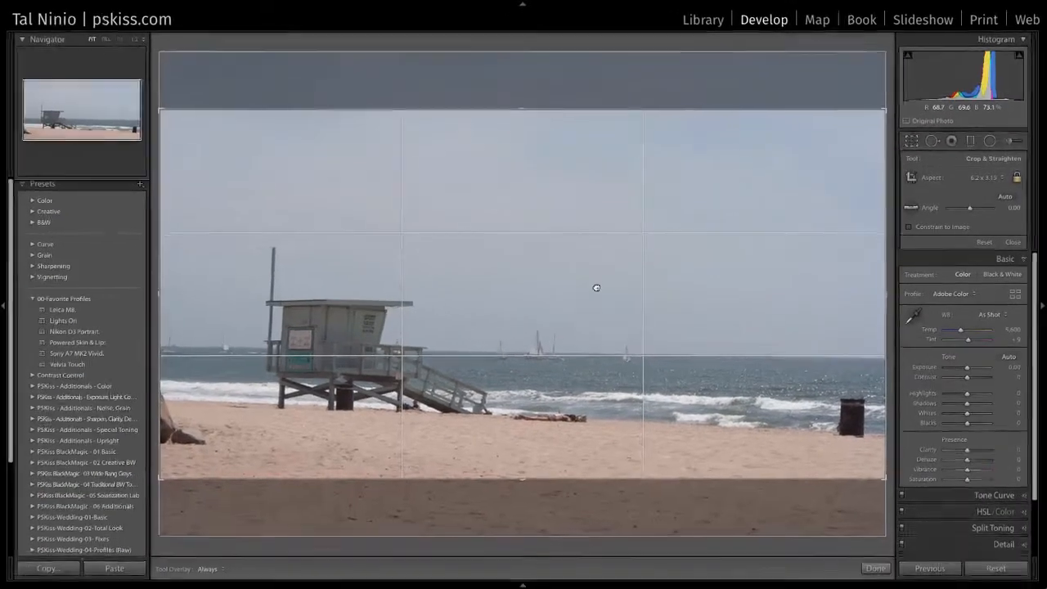
drag(597, 288, 597, 282)
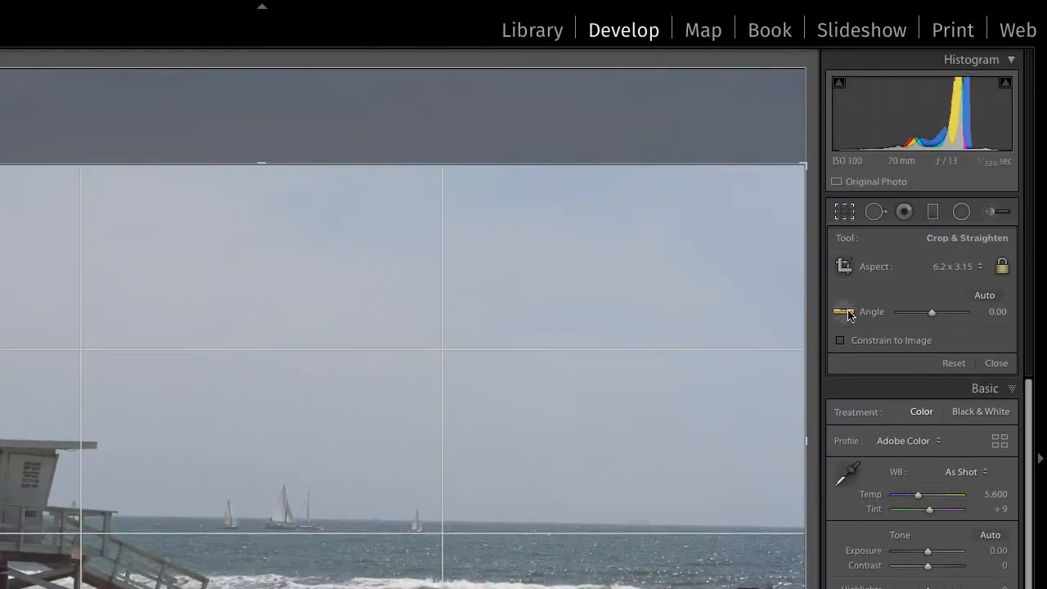
- Straighten the horizon to −1.03°, shift the photo slightly lower, and apply the crop
click(846, 312)
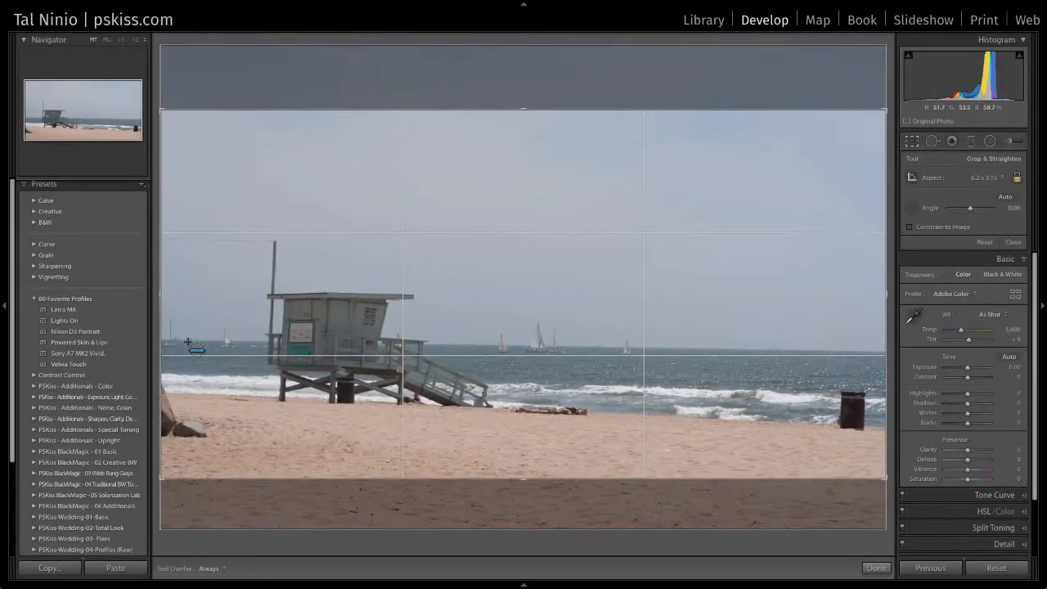
drag(186, 340, 893, 353)
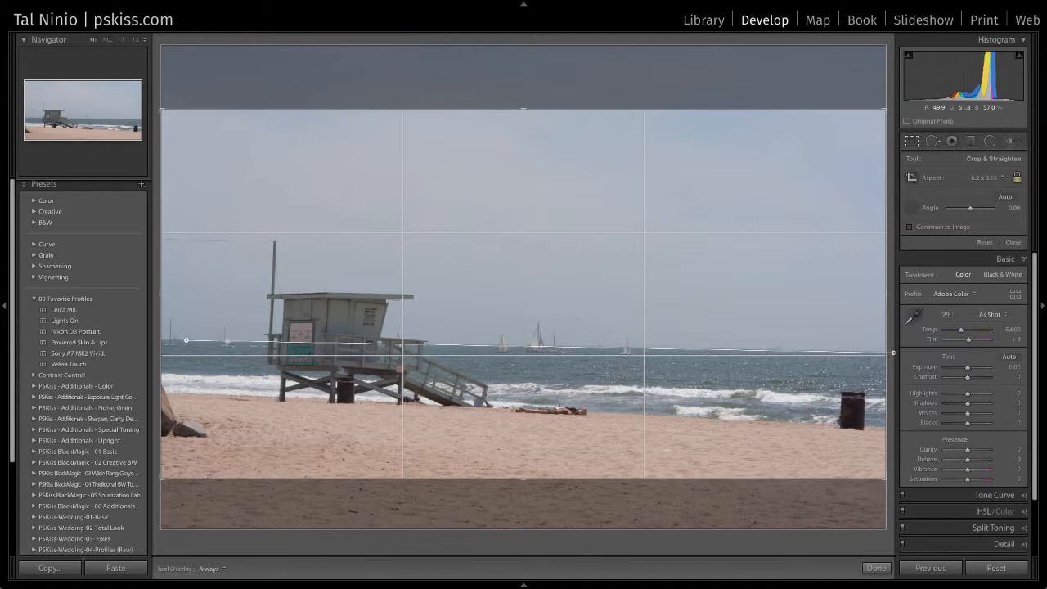
drag(893, 352, 894, 356)
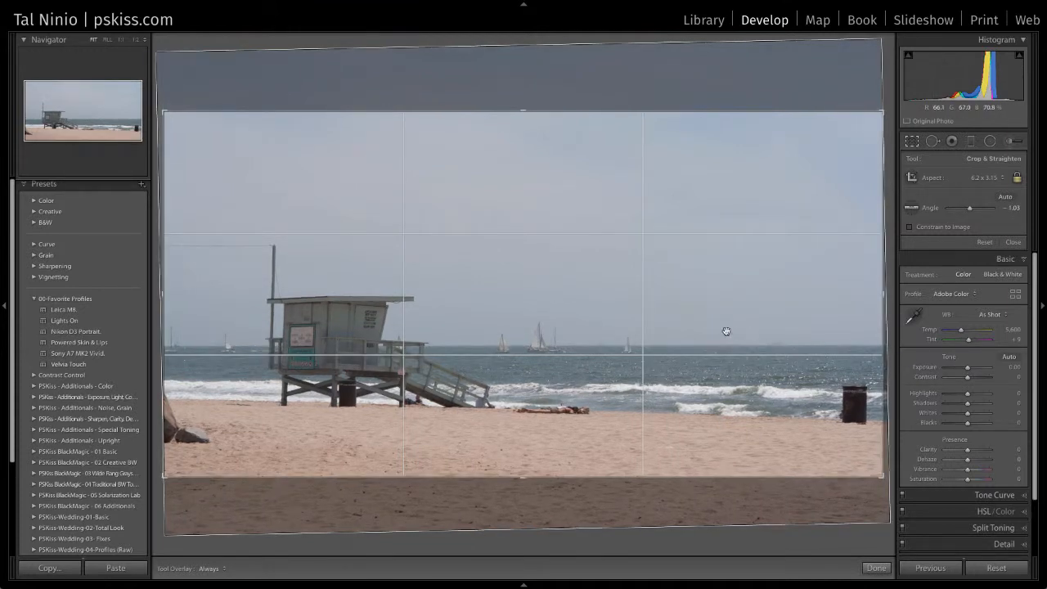
drag(725, 329, 717, 333)
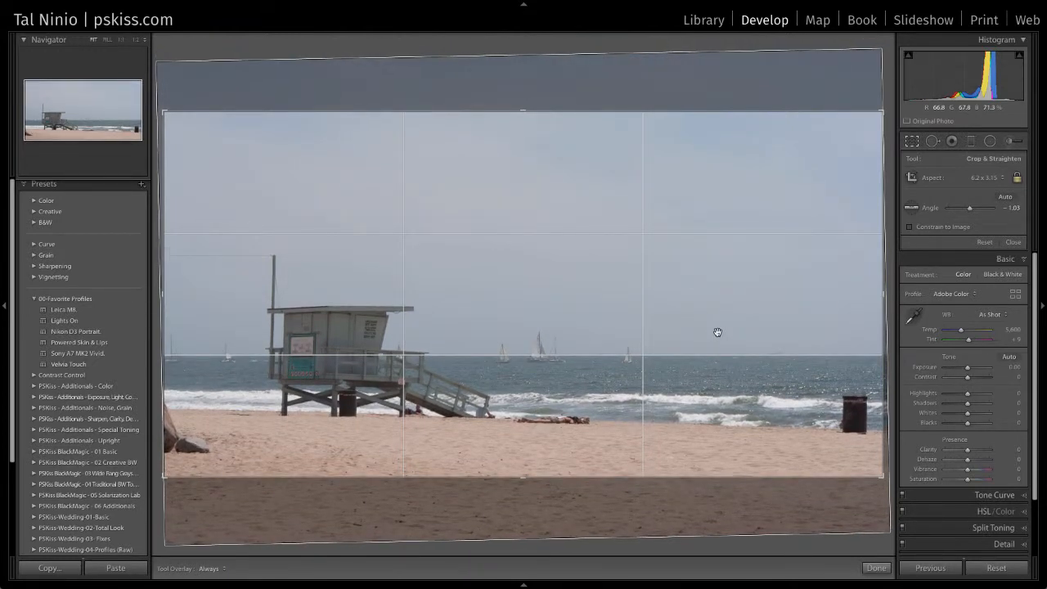
key(Return)
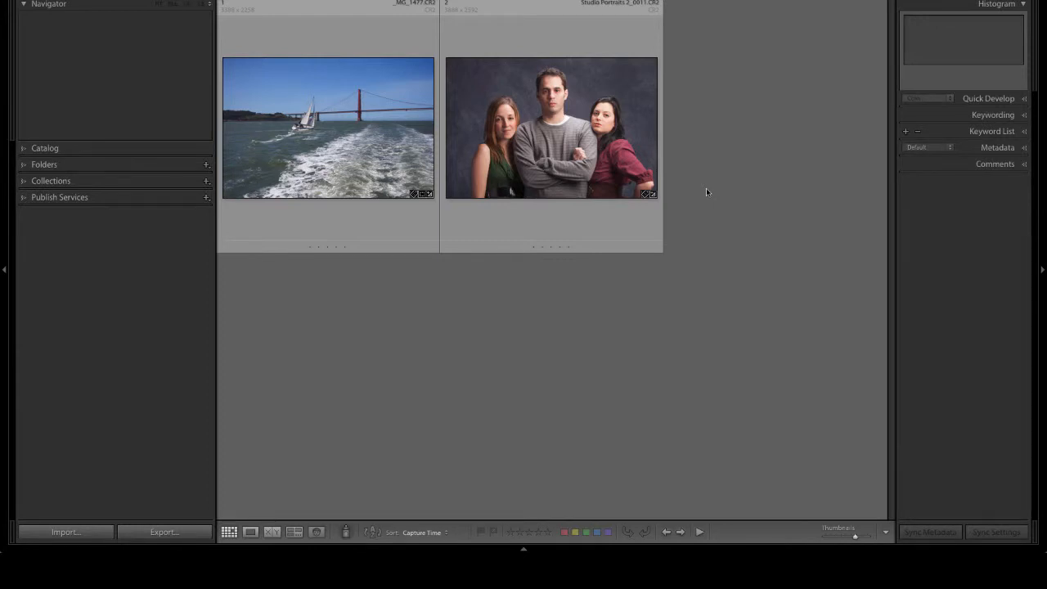
- Select the studio portrait of three people and open it in Develop
click(580, 164)
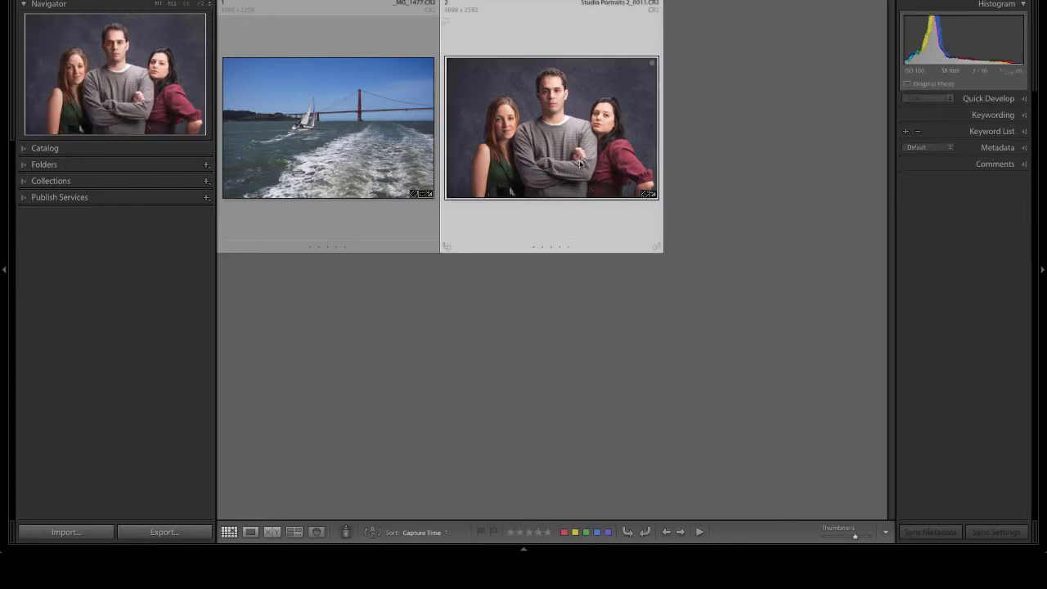
key(d)
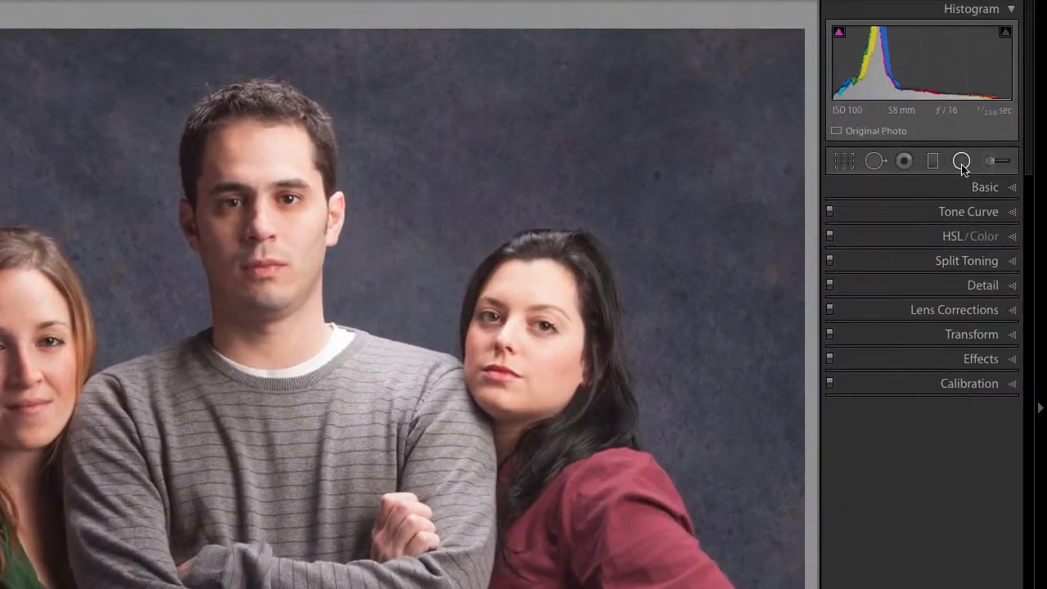
- Start a Radial Filter using the PM - 05-Darken Medium effect preset
click(988, 117)
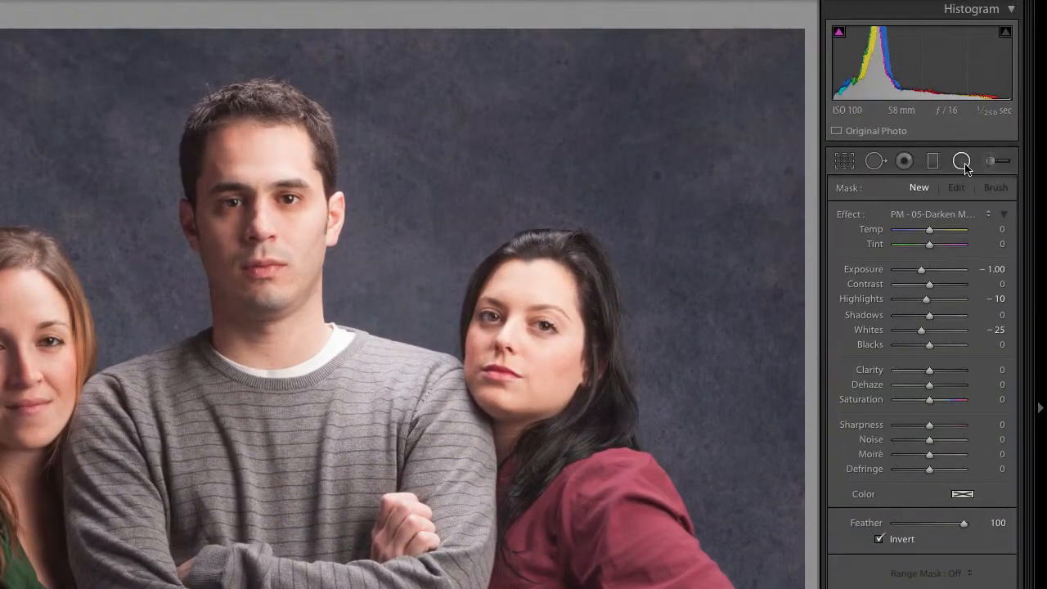
click(951, 213)
click(940, 212)
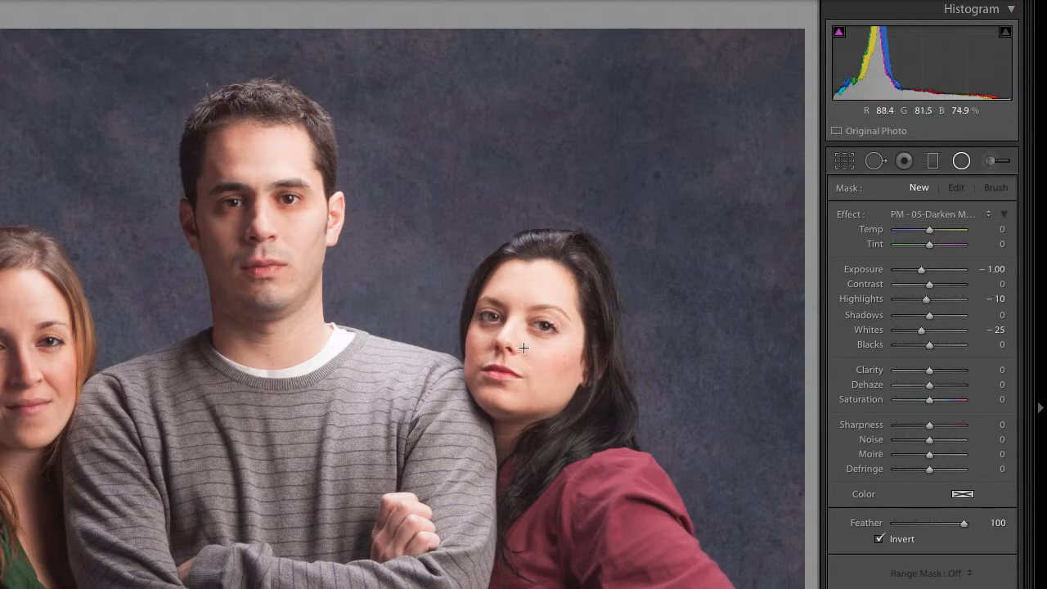
- Place a narrowed ellipse around the woman's face and set Exposure to −0.52
drag(527, 347, 634, 217)
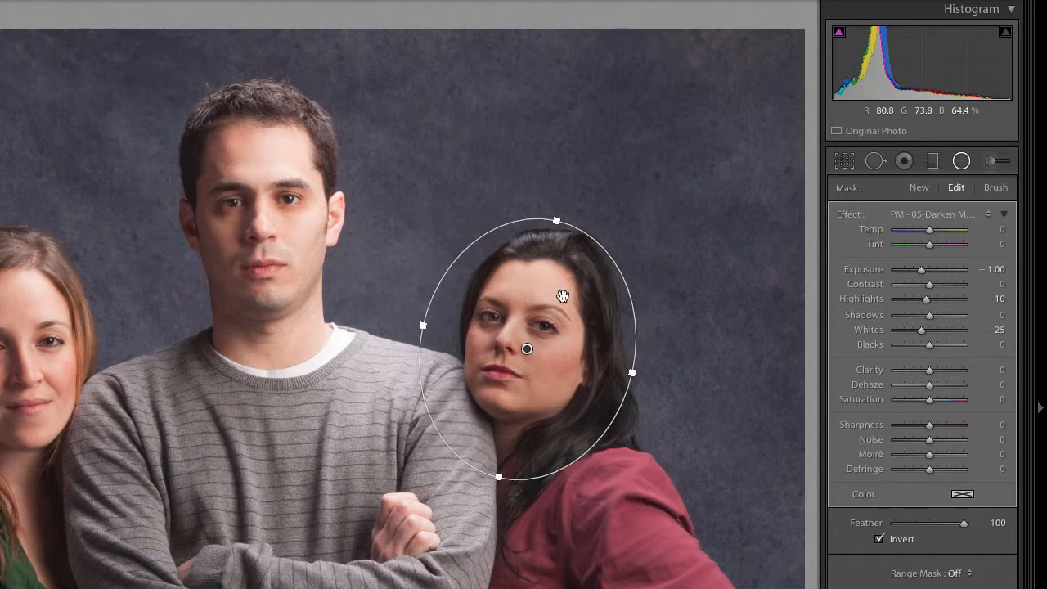
drag(529, 347, 532, 334)
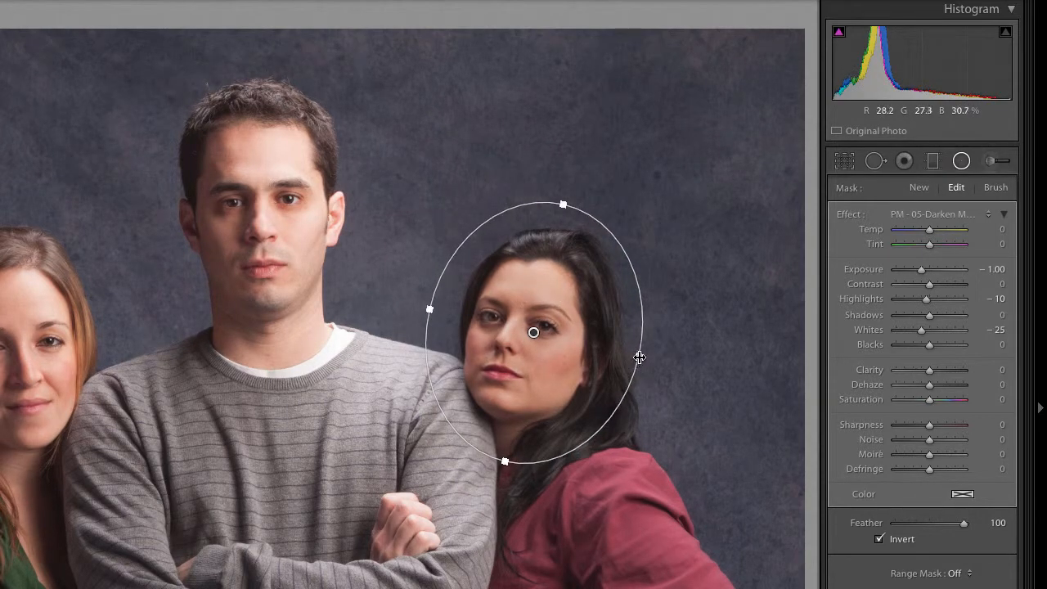
drag(638, 355, 635, 355)
drag(920, 270, 923, 273)
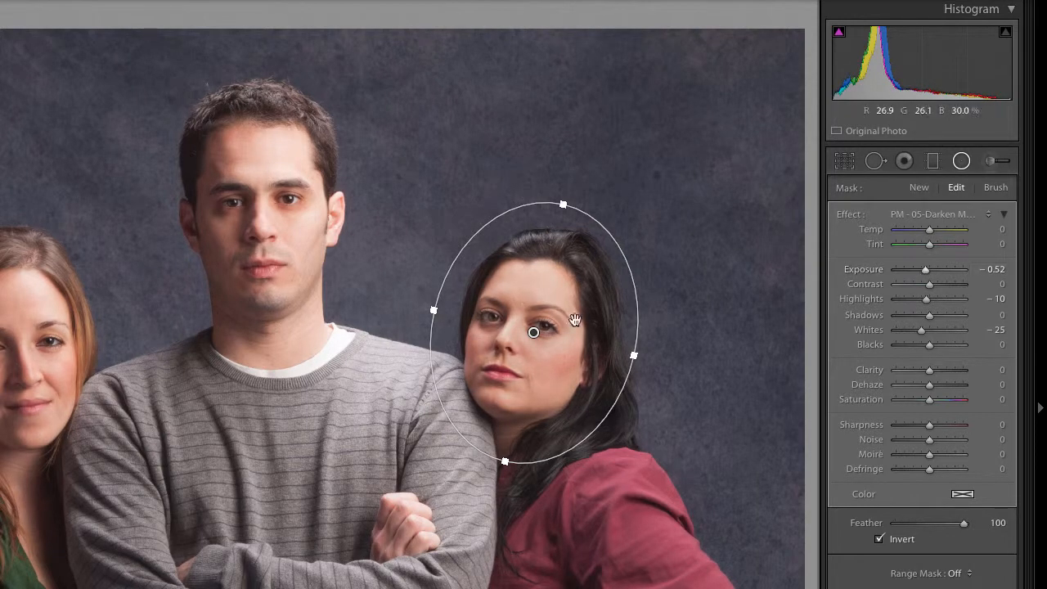
- Duplicate the woman's radial filter, move the copy onto the man's face, and tilt it slightly
right_click(533, 333)
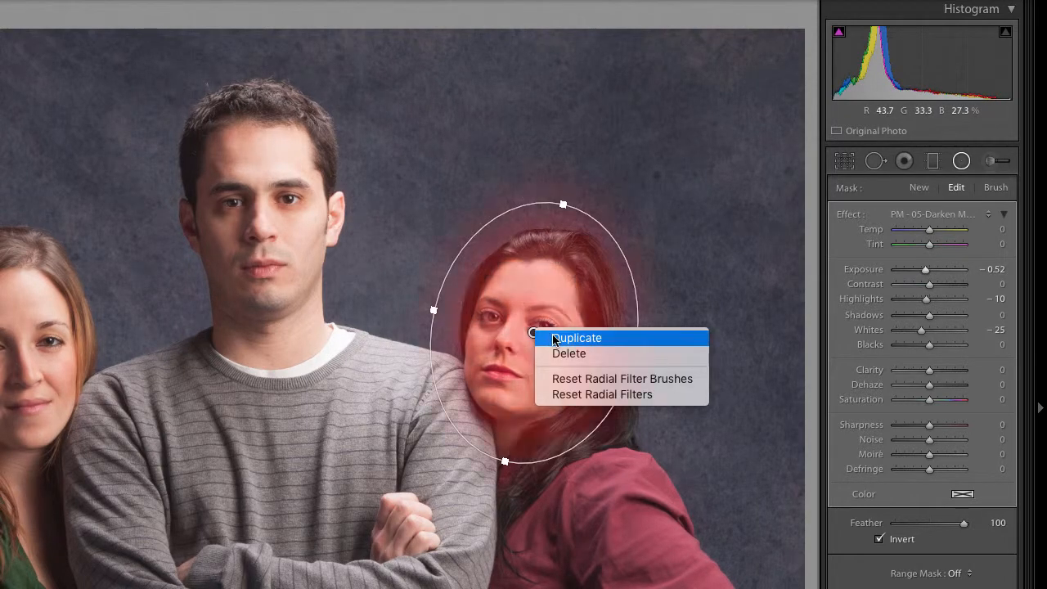
click(550, 337)
drag(544, 336, 282, 203)
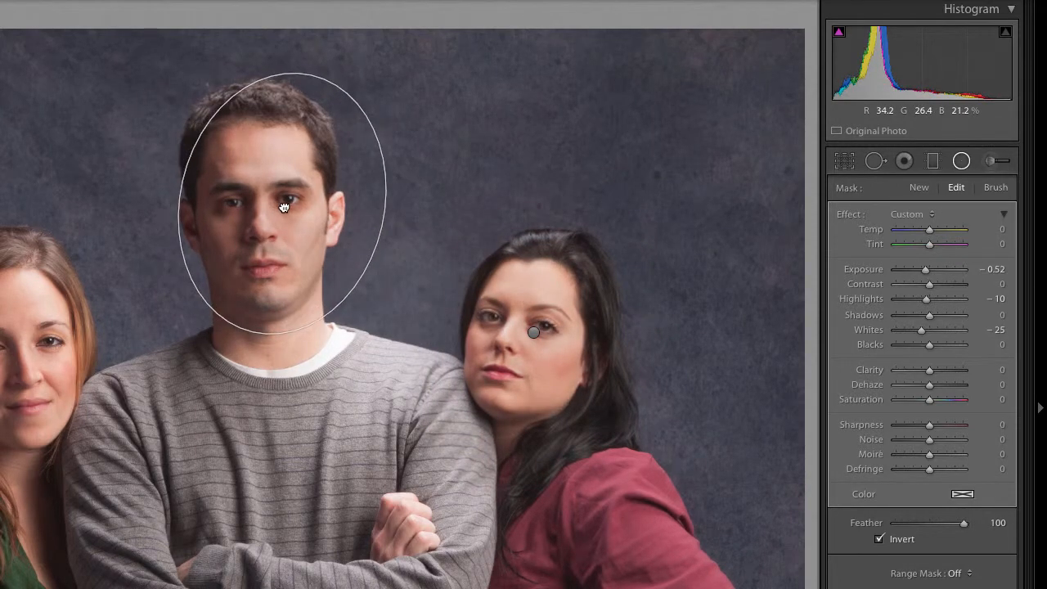
drag(324, 58, 306, 54)
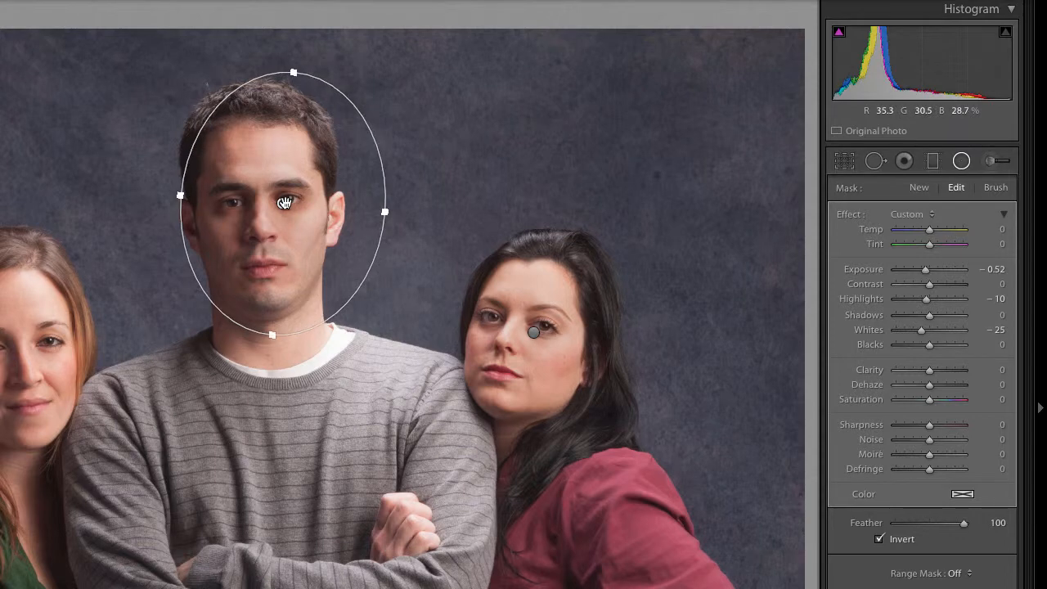
drag(284, 203, 285, 199)
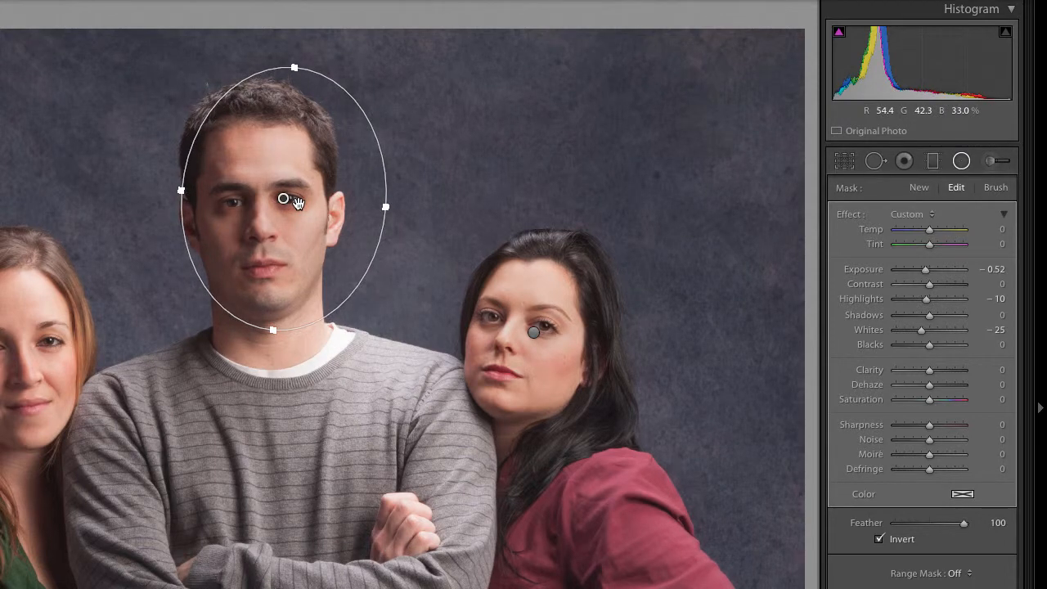
- Collapse the Effect sliders and raise the man's radial filter Amount from 25 to 48
click(1005, 216)
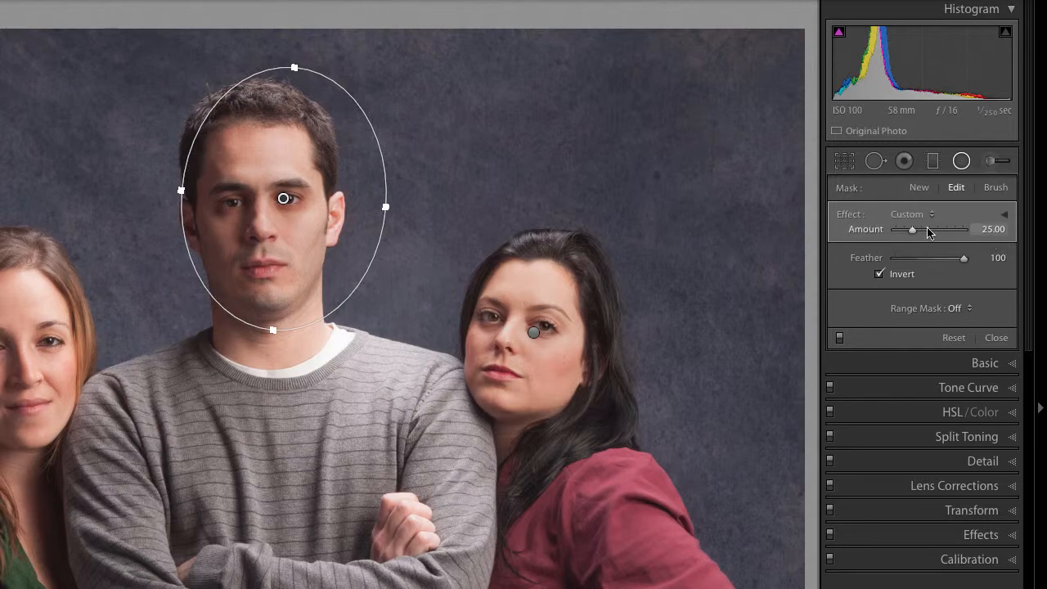
mouse_move(913, 233)
mouse_down()
mouse_move(938, 233)
mouse_move(908, 234)
mouse_up()
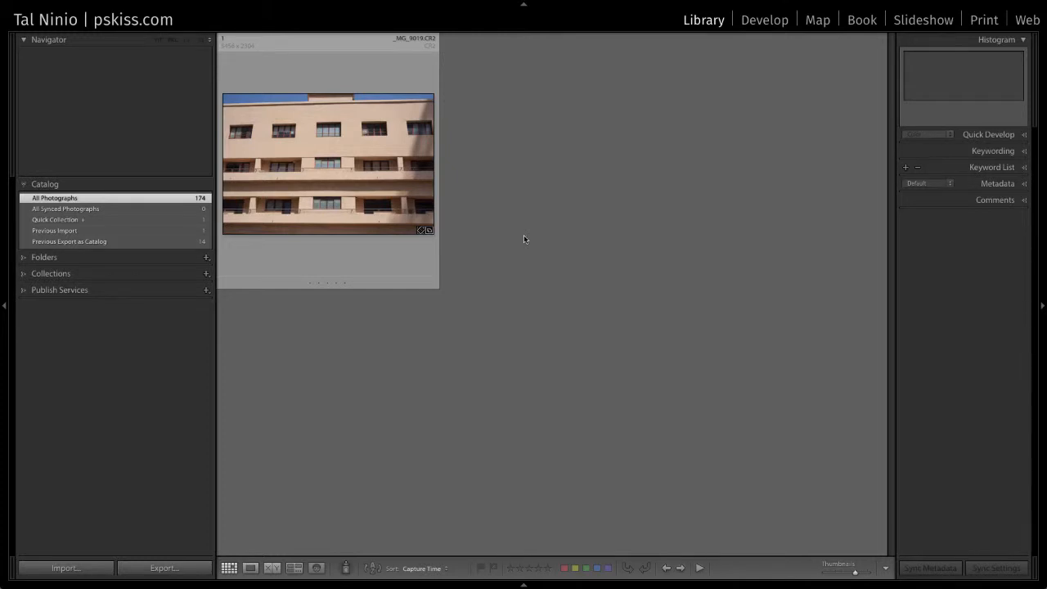
- Open _MG_9019 in Develop and apply Canon lens profile corrections with chromatic aberration removal
click(367, 202)
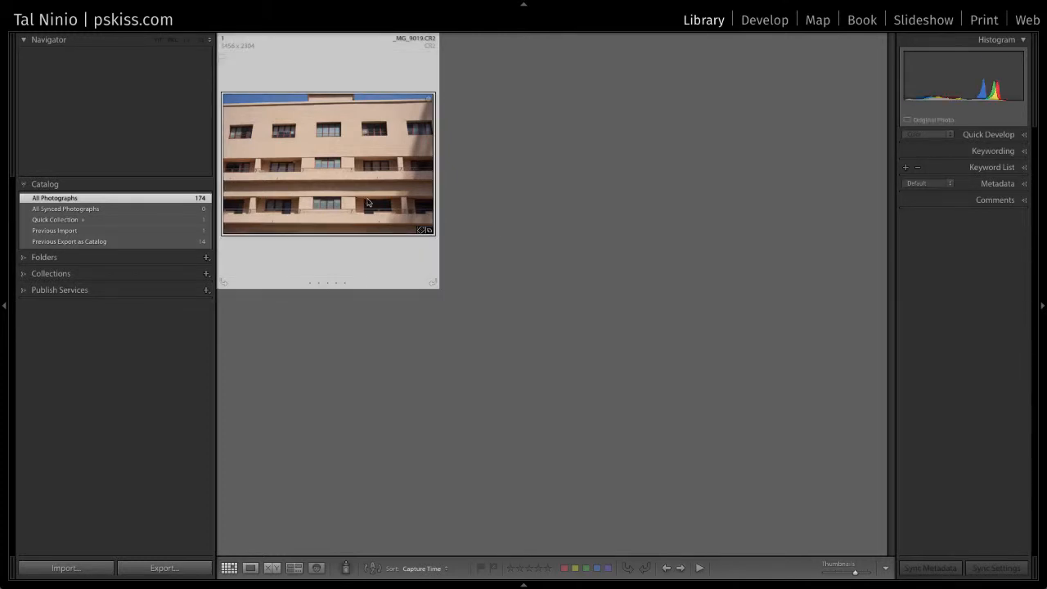
click(767, 22)
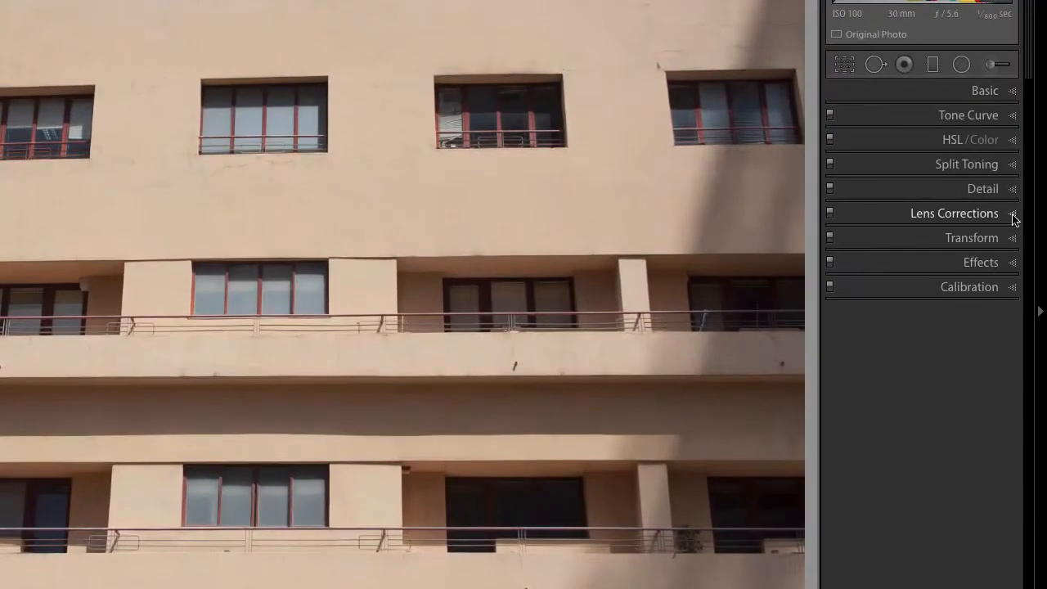
click(1022, 240)
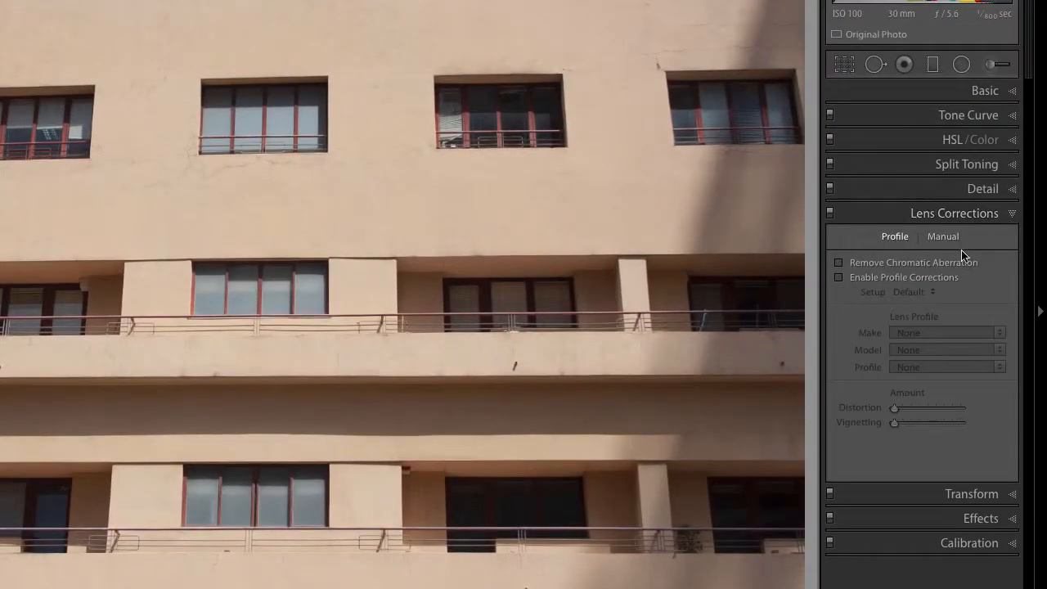
click(861, 279)
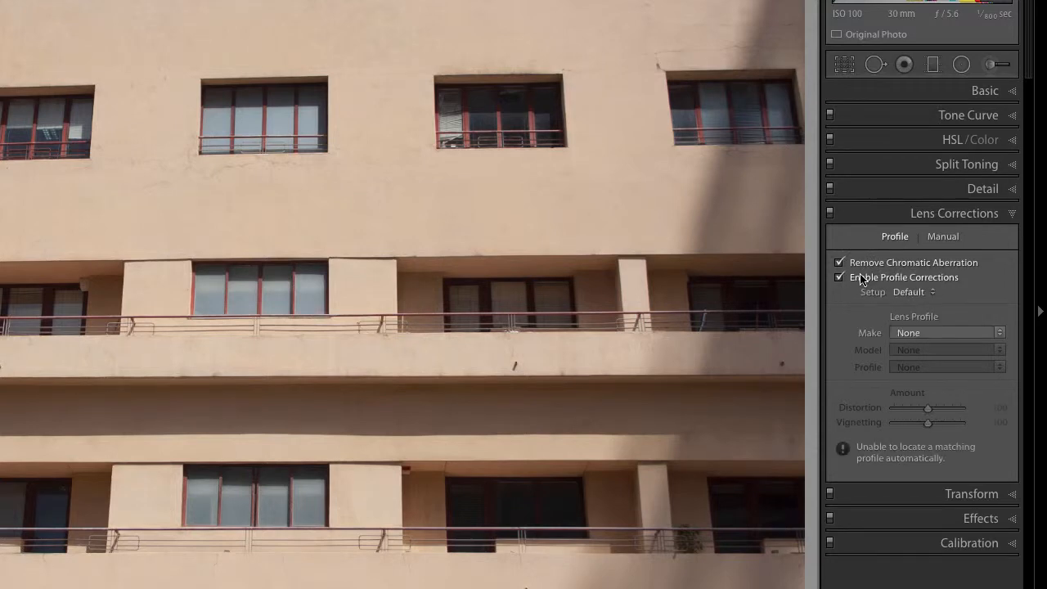
click(992, 333)
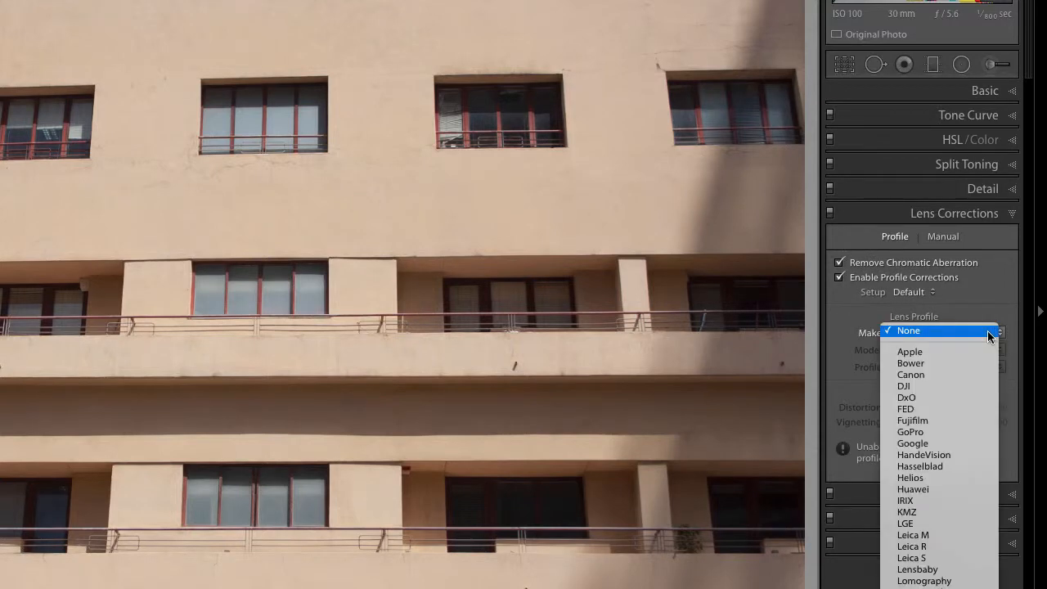
click(975, 377)
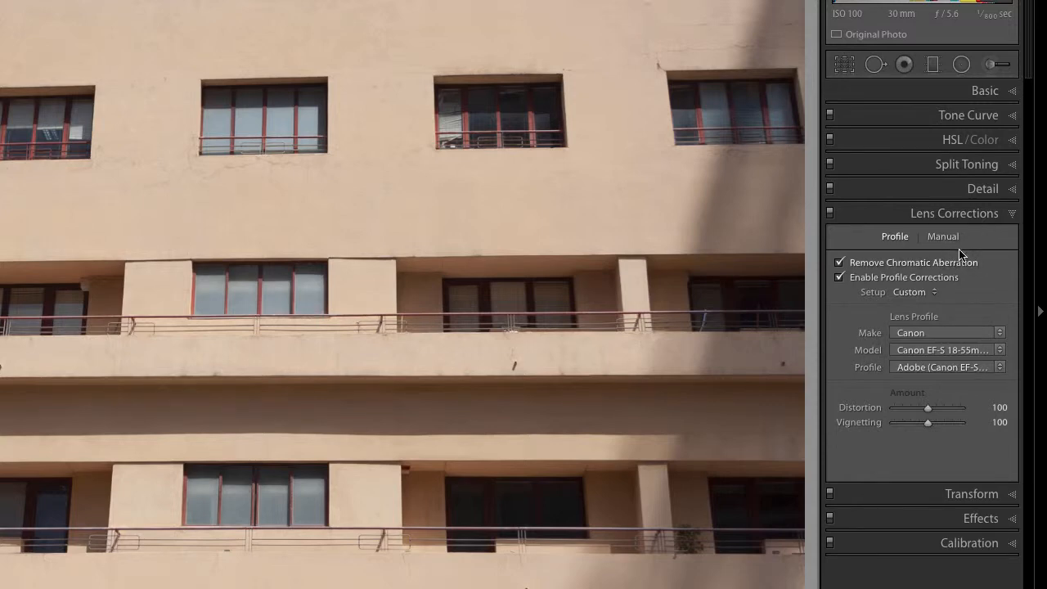
click(1013, 214)
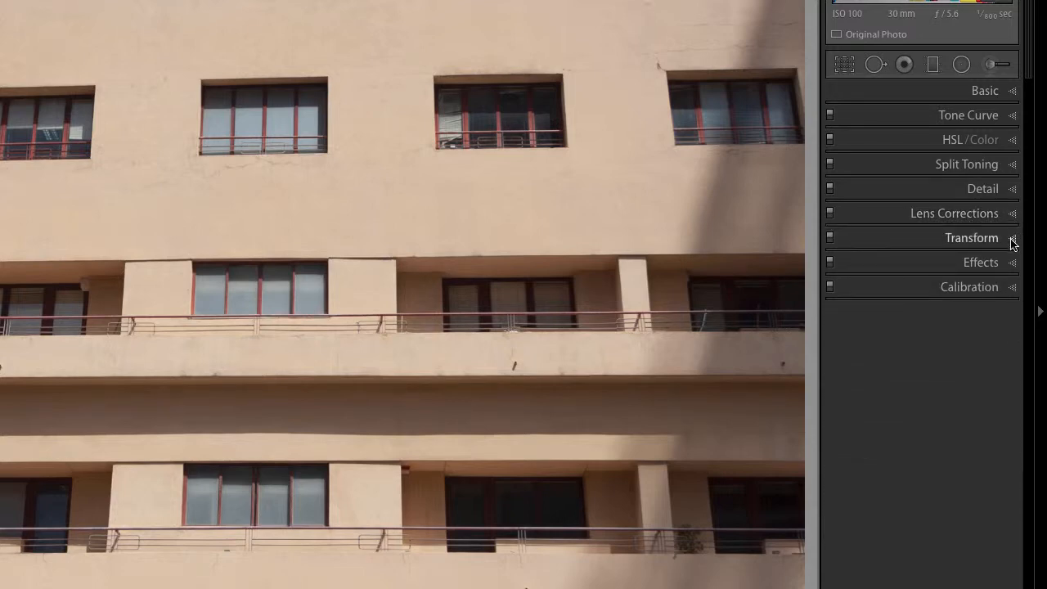
- Straighten the facade with Guided Upright lines on the roofline and two window edges, constraining the crop
click(1013, 240)
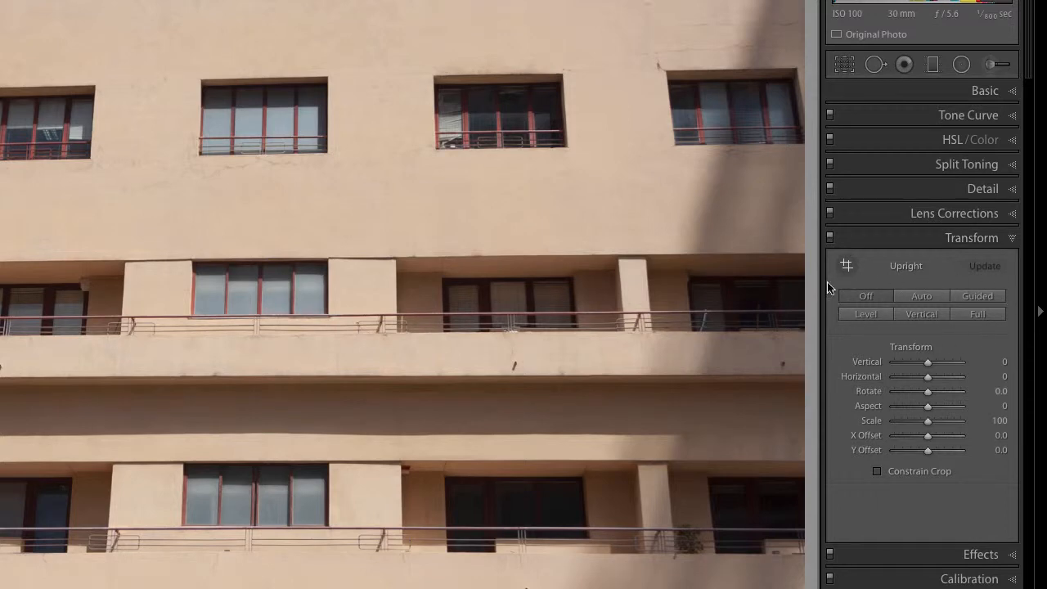
click(979, 296)
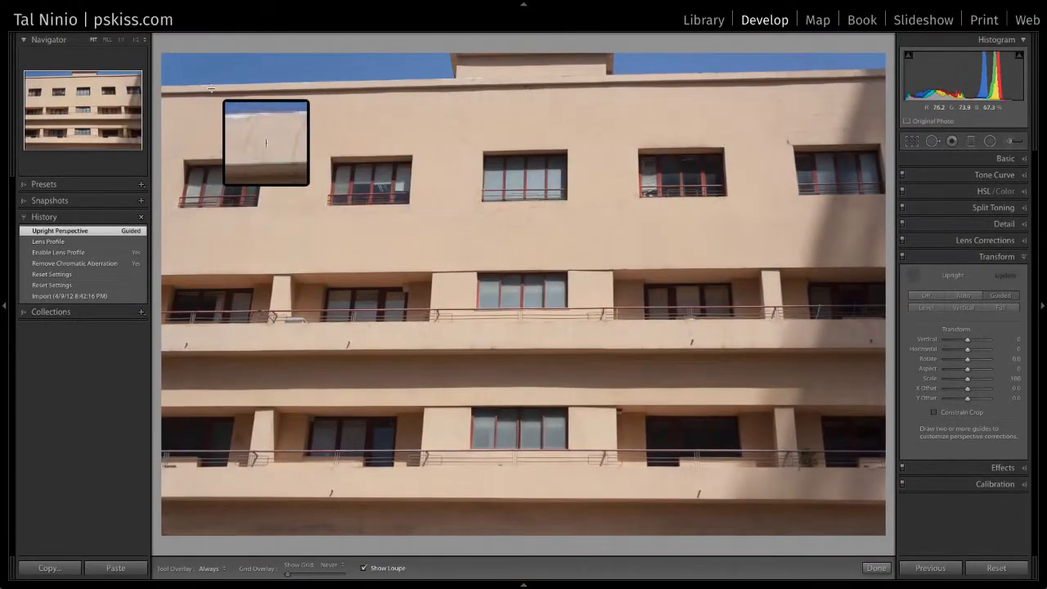
drag(162, 92, 724, 79)
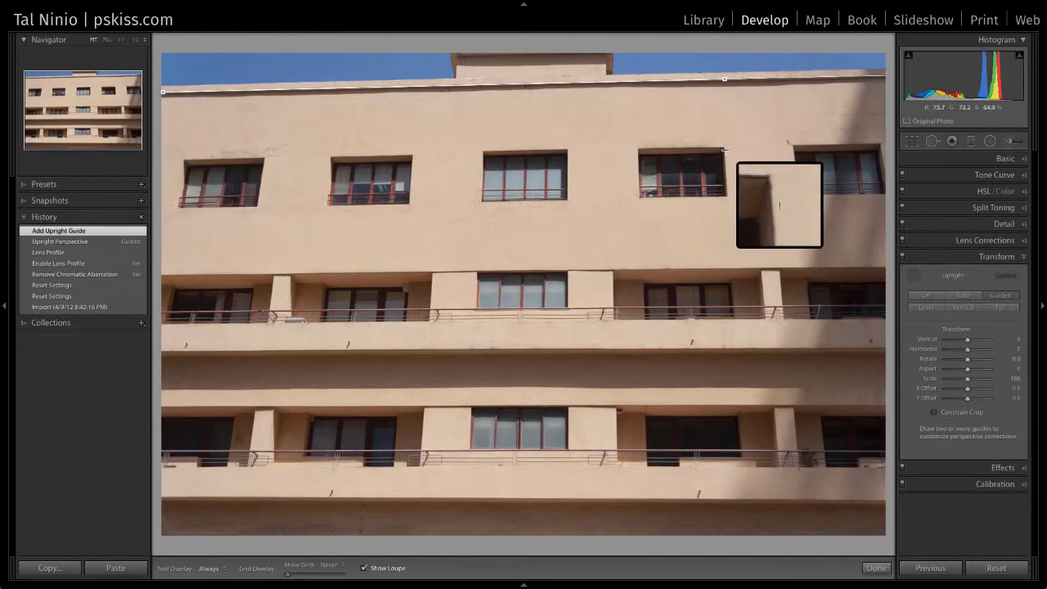
drag(723, 146, 739, 338)
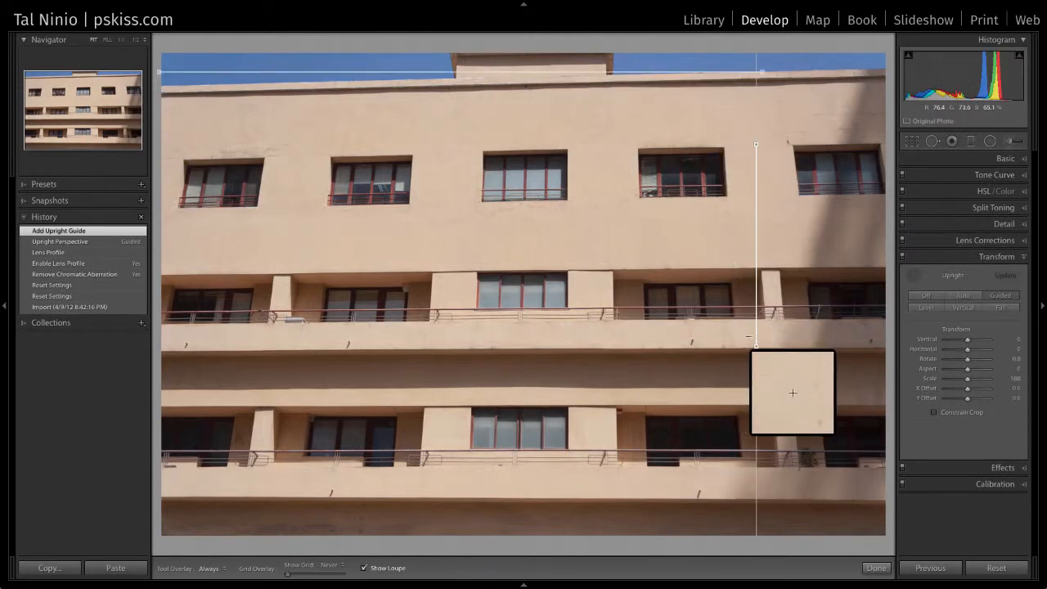
mouse_move(270, 147)
mouse_down()
mouse_move(229, 298)
mouse_move(241, 336)
mouse_up()
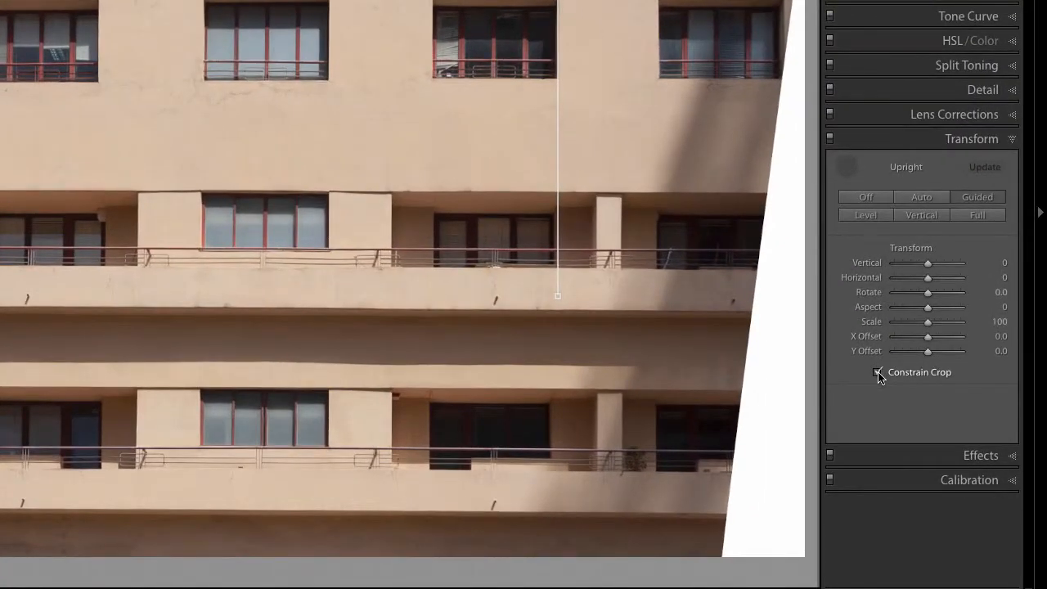
click(879, 373)
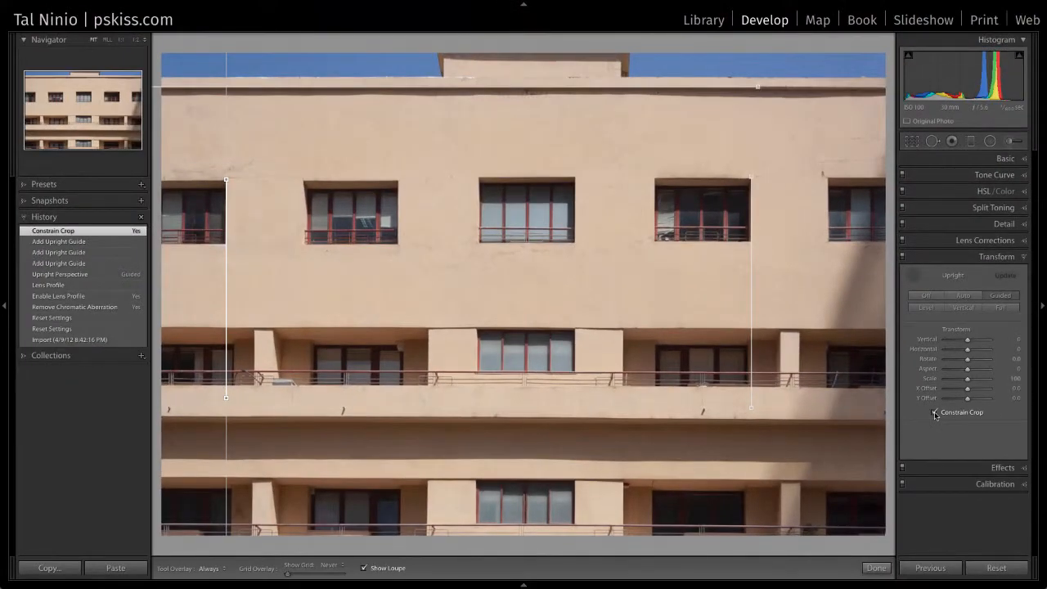
click(875, 568)
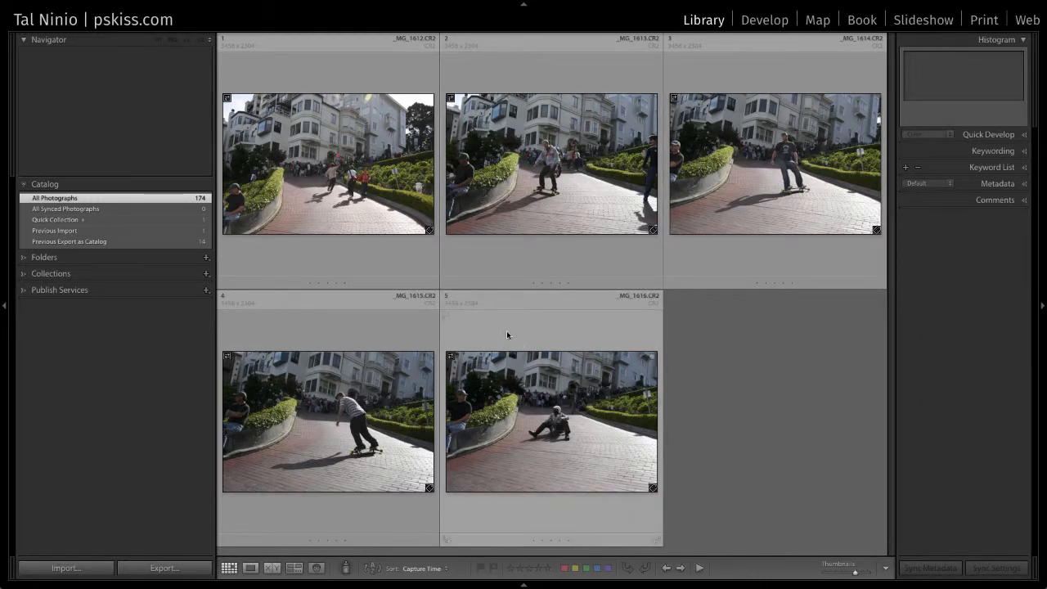
- Open _MG_1612 in Develop, apply the Leica M8 profile, and turn on chromatic aberration removal
click(437, 258)
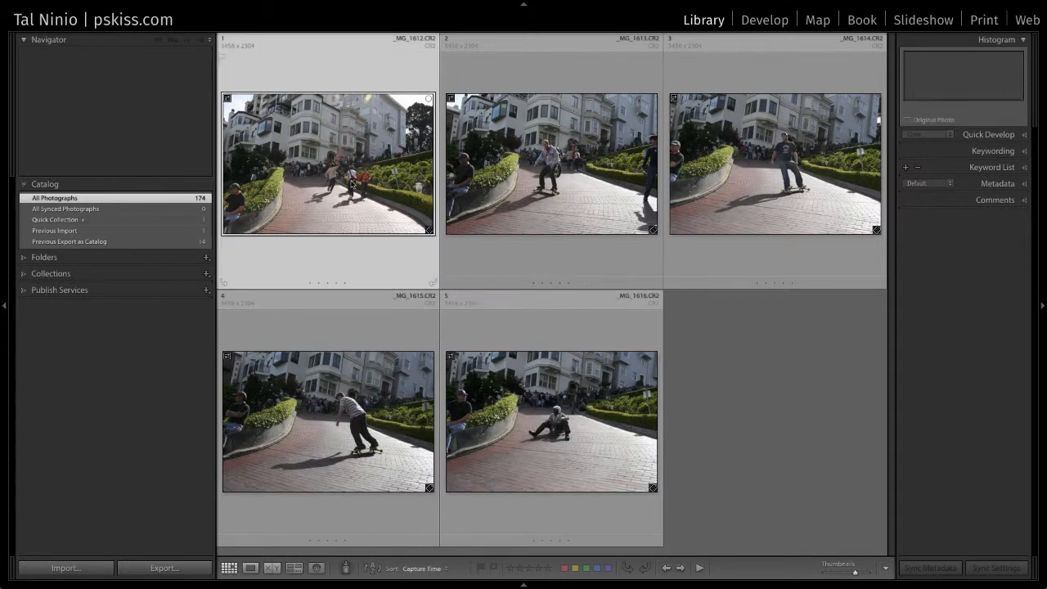
click(775, 20)
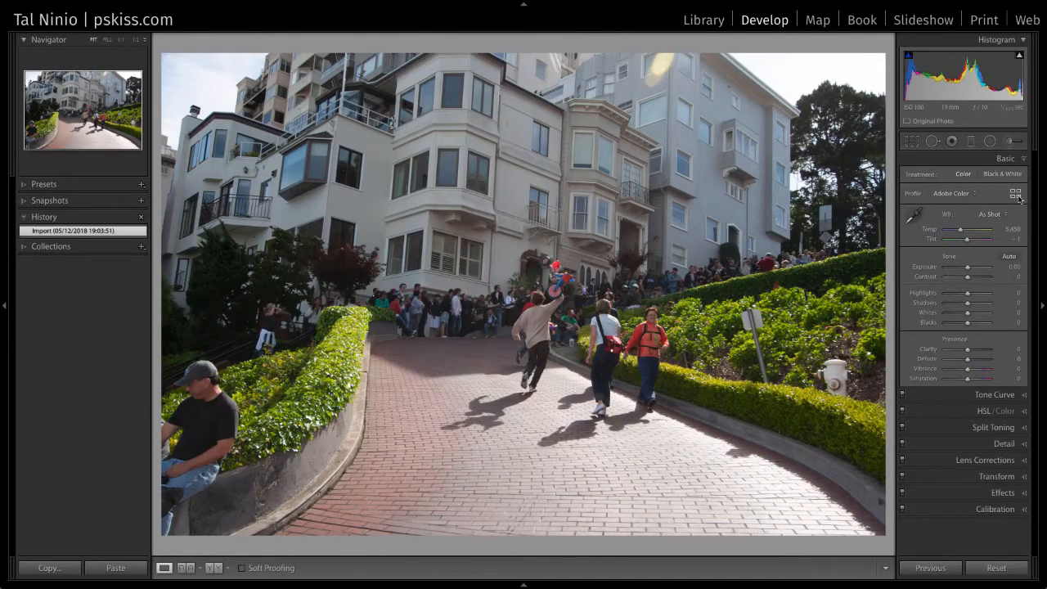
click(1015, 194)
scroll(957, 364, down, 1)
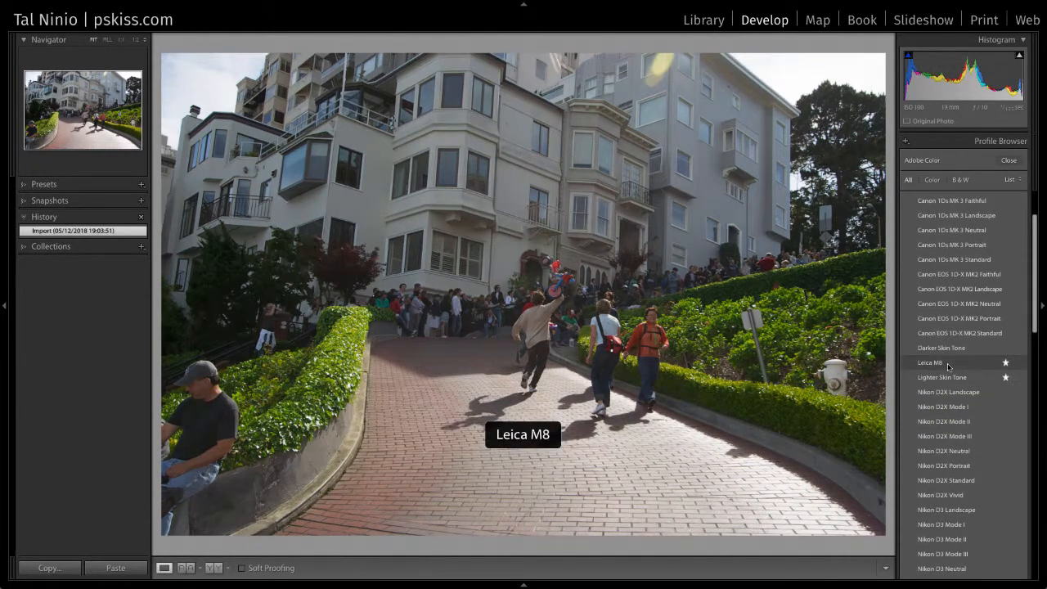
click(947, 363)
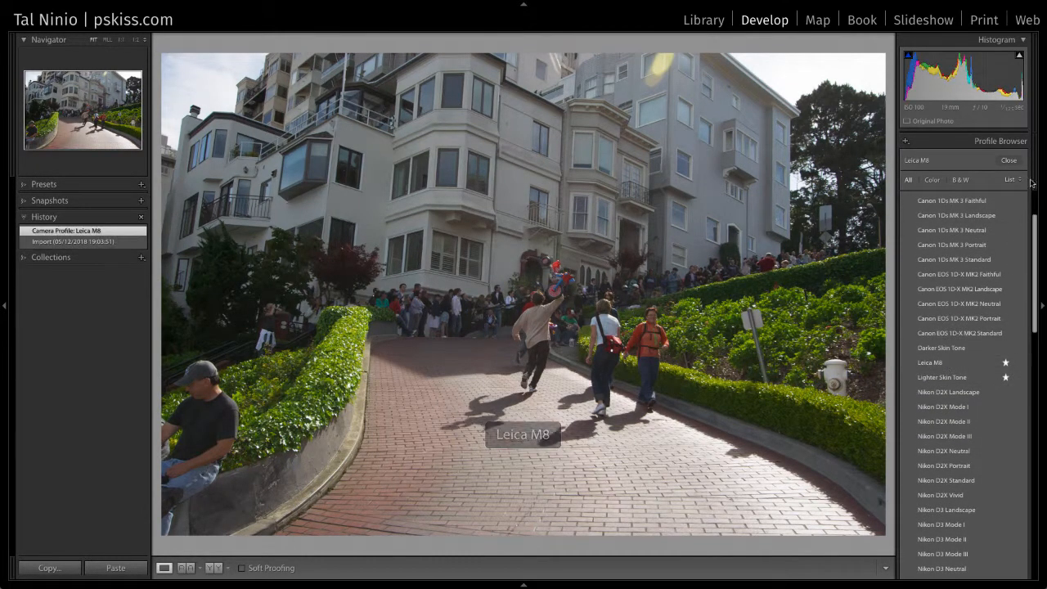
click(1009, 161)
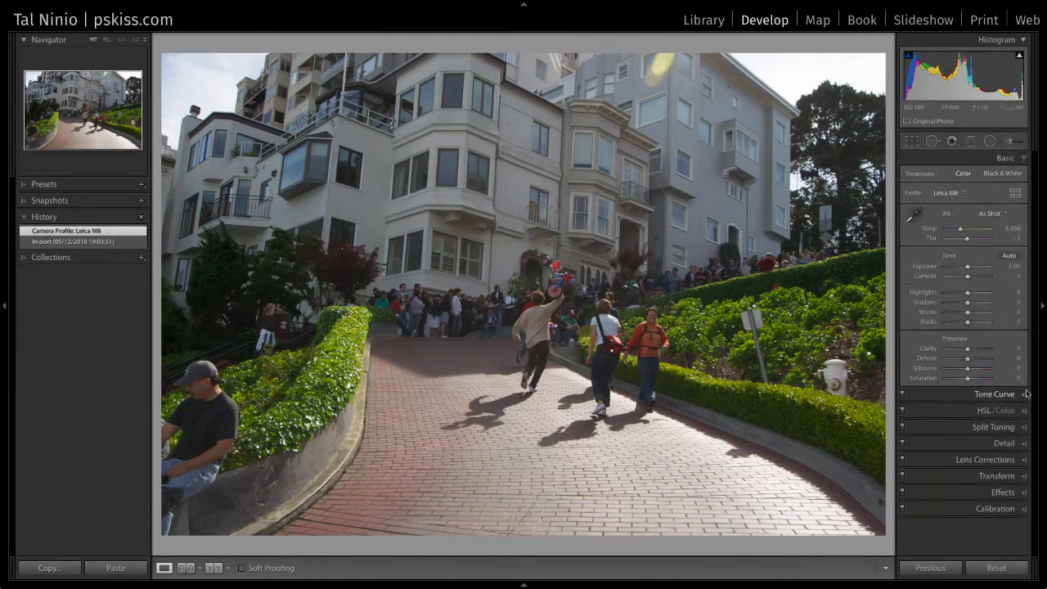
click(1026, 461)
click(936, 273)
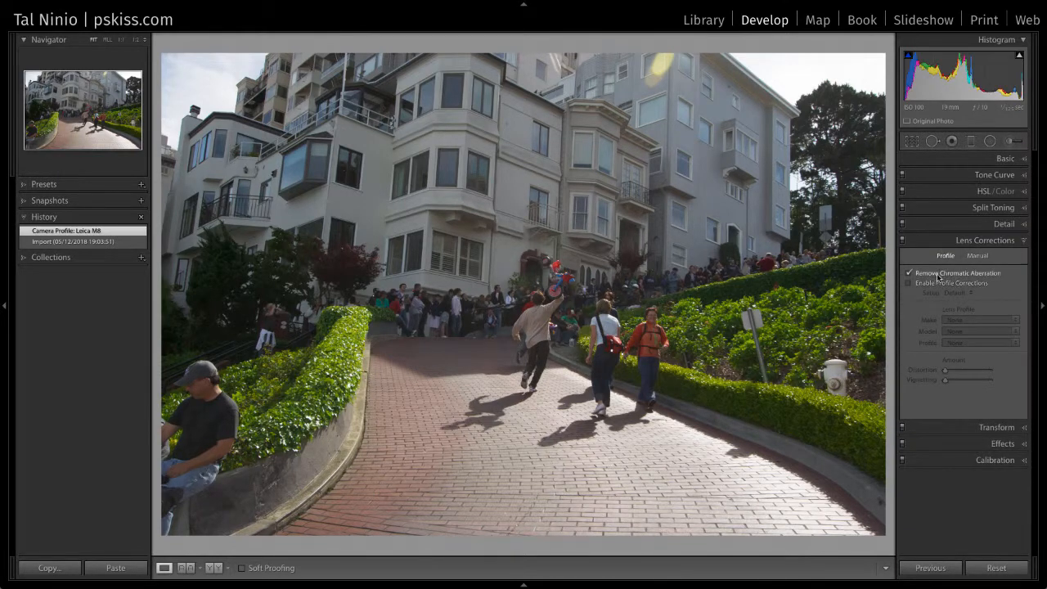
- Enable lens profile corrections and apply Auto Upright perspective correction to the skateboarder photo
click(936, 284)
click(980, 320)
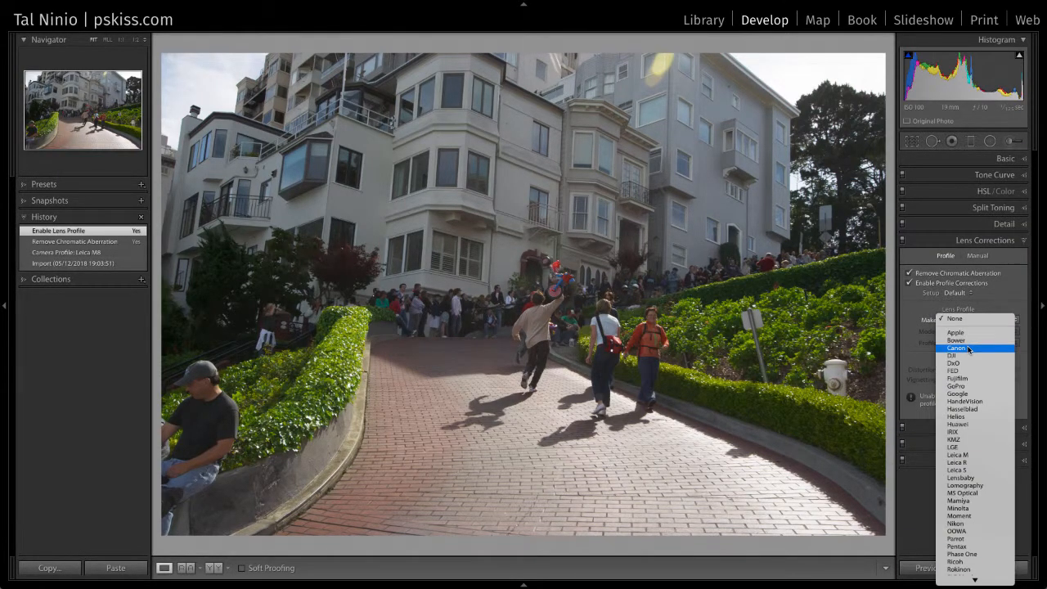
key(Escape)
click(1015, 427)
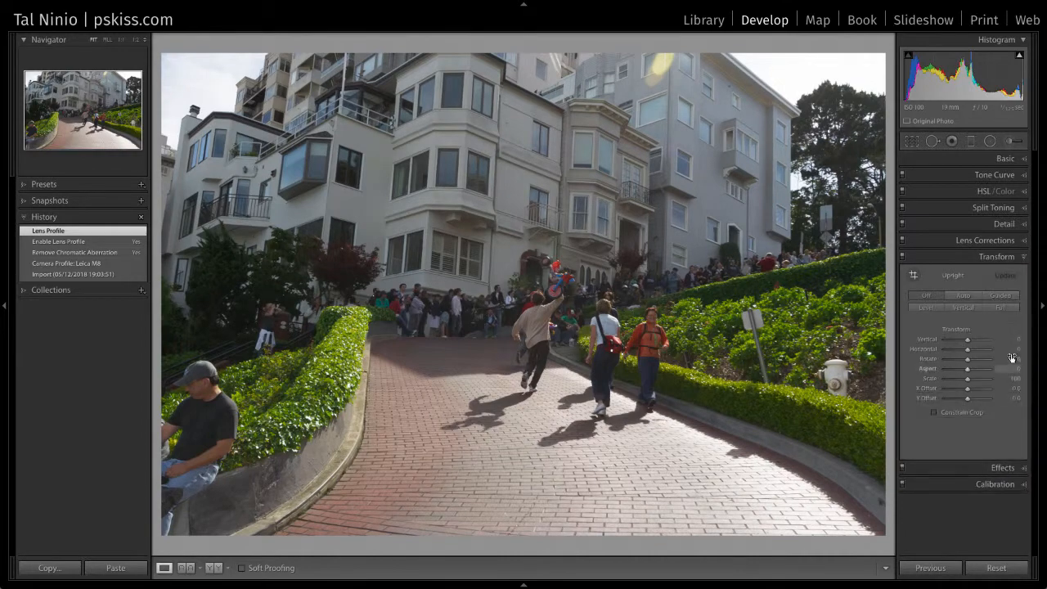
click(964, 298)
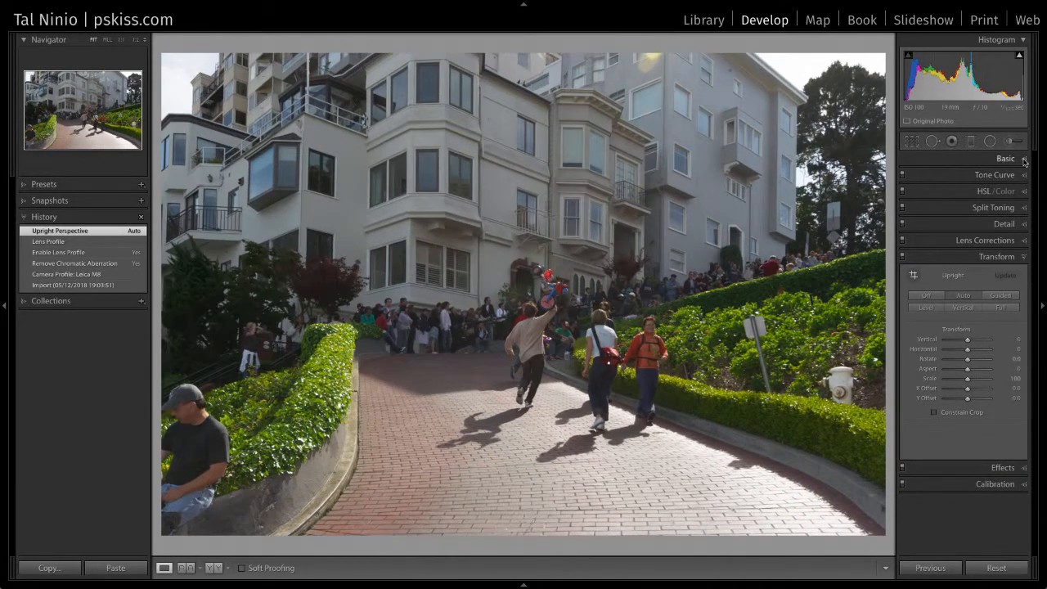
click(1023, 160)
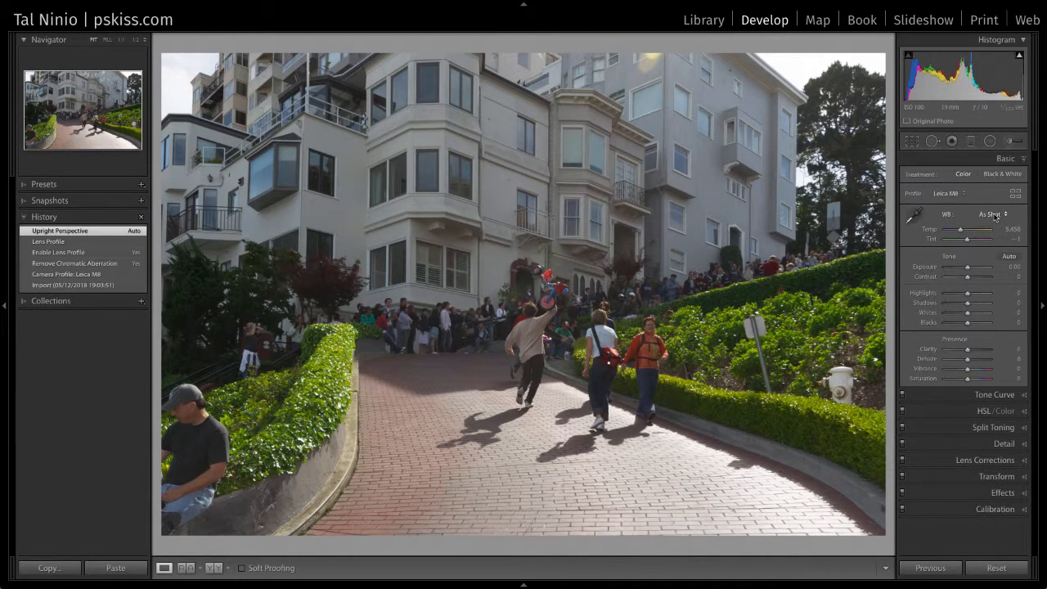
- Set white balance from the grey sign, then Highlights −30, Shadows +62, Clarity +35, Dehaze +10
click(914, 215)
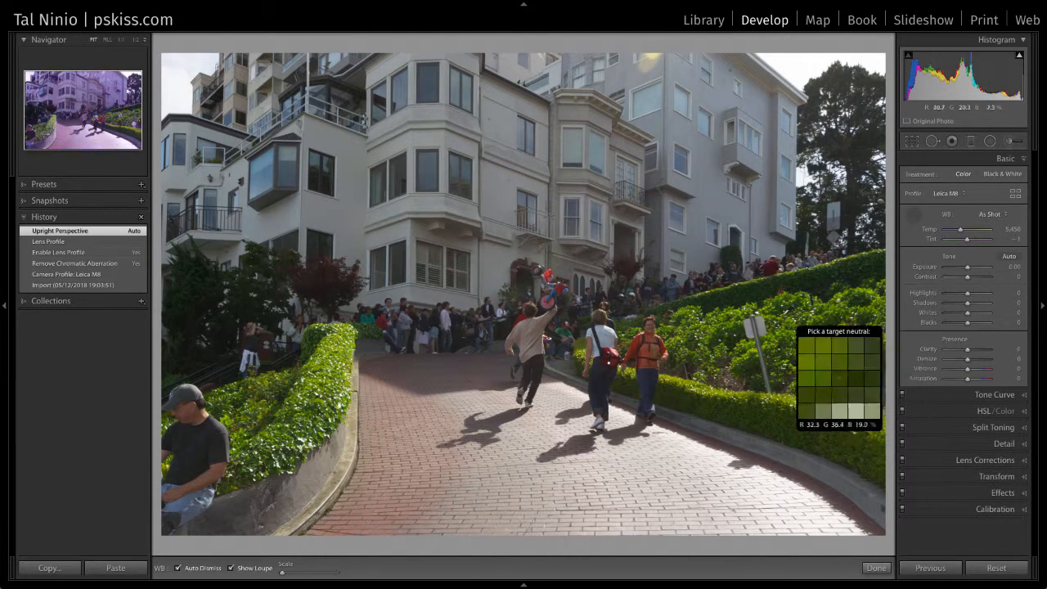
click(758, 325)
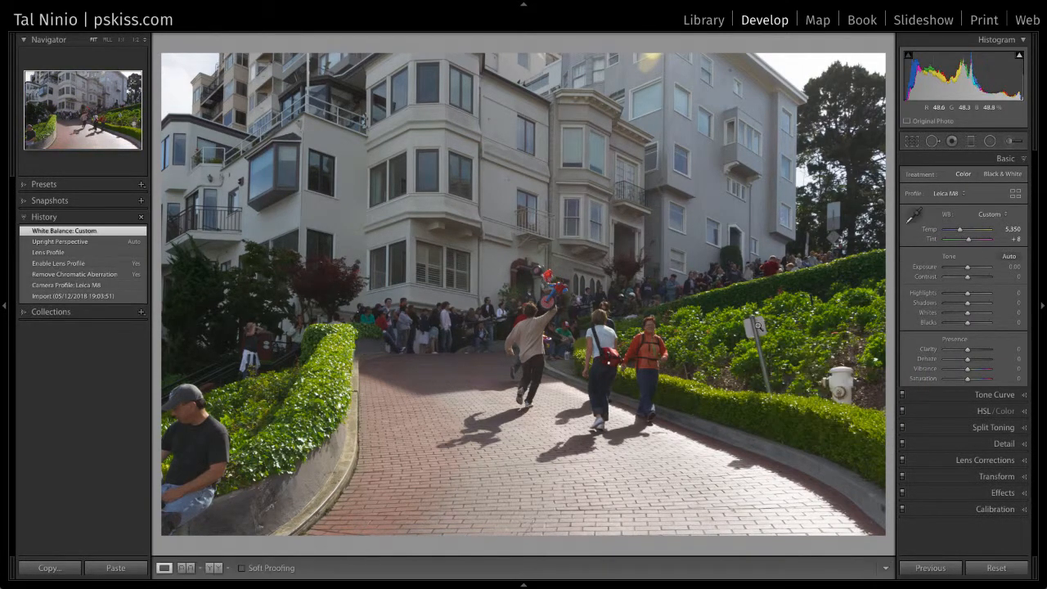
drag(967, 293, 980, 306)
drag(967, 350, 970, 363)
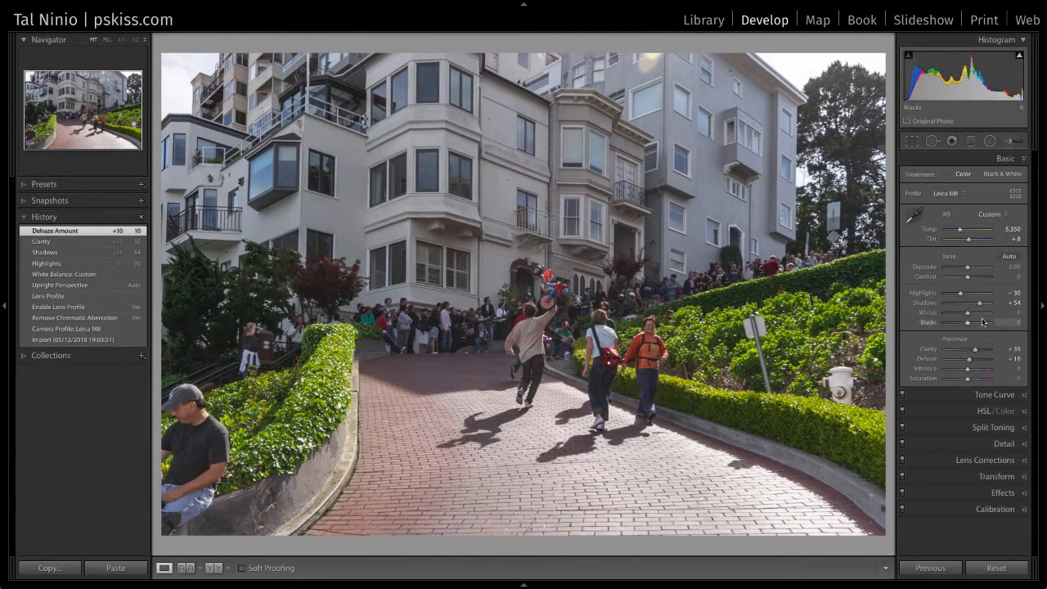
drag(981, 306, 982, 306)
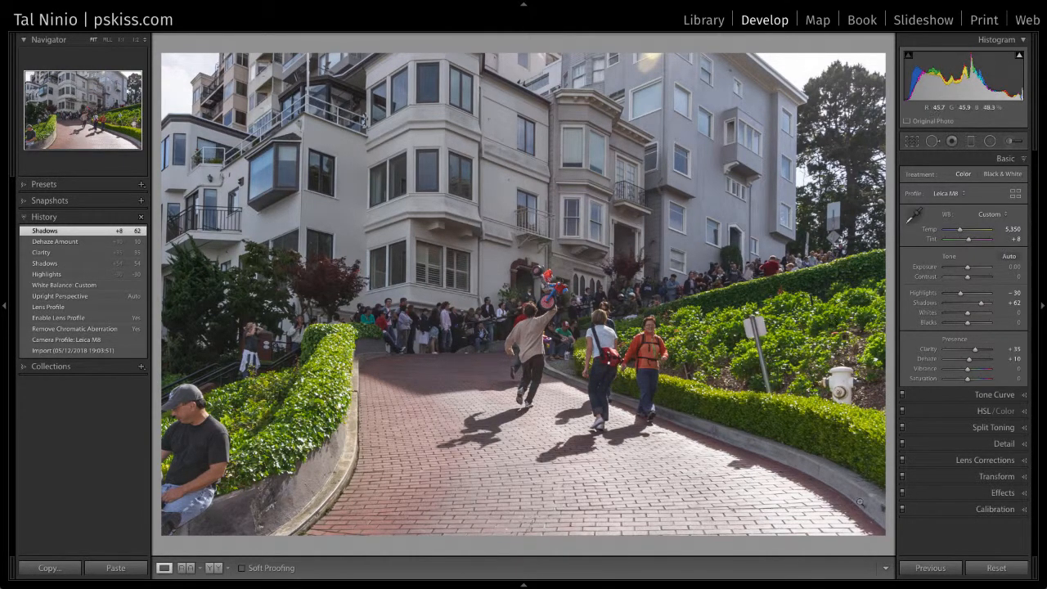
key(g)
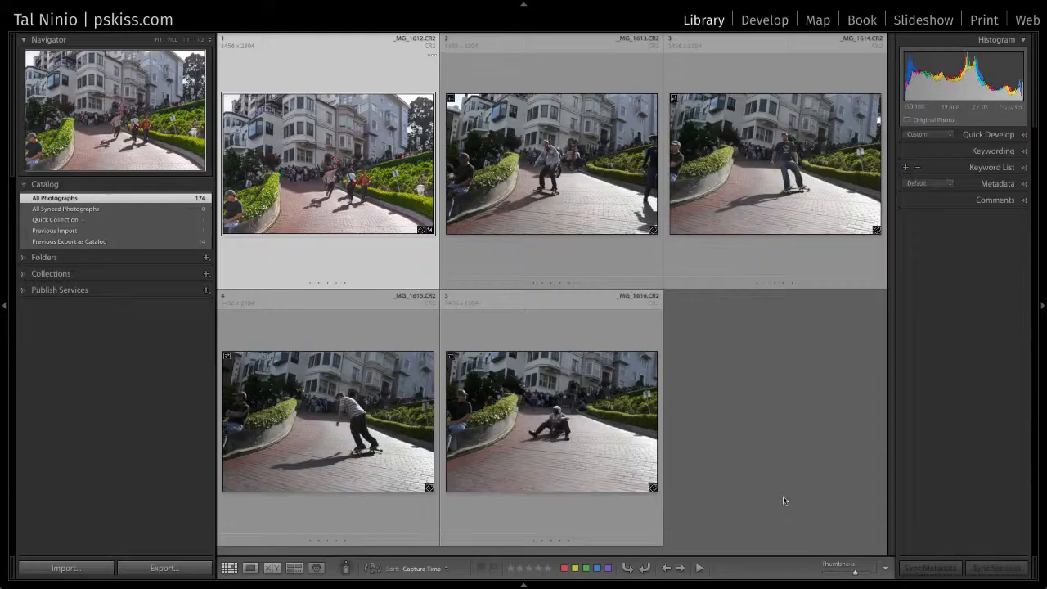
- Select all five street photos and synchronize every develop setting from the first shot
shift+click(588, 450)
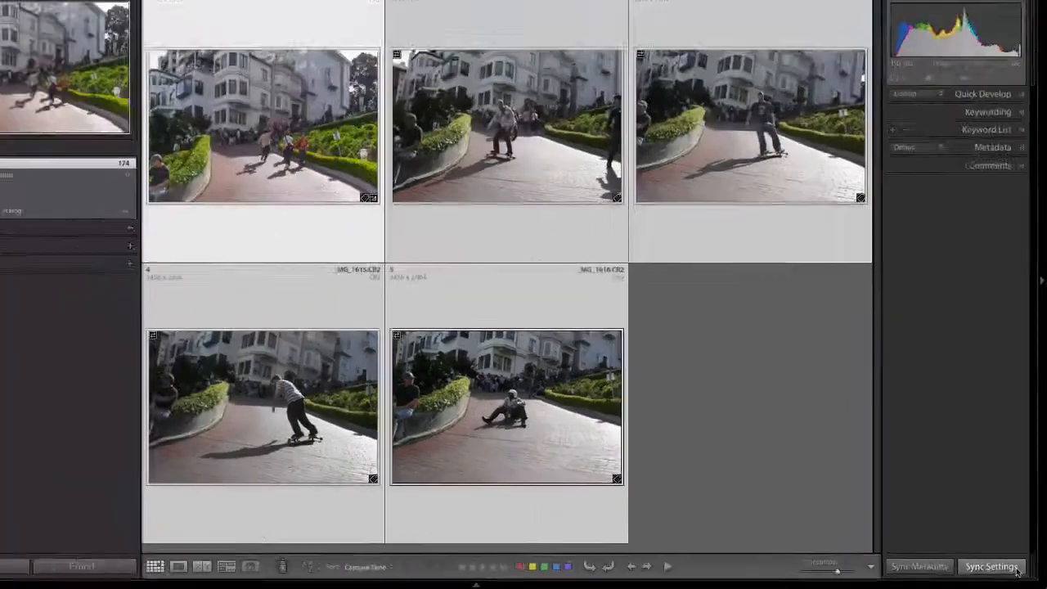
click(1016, 568)
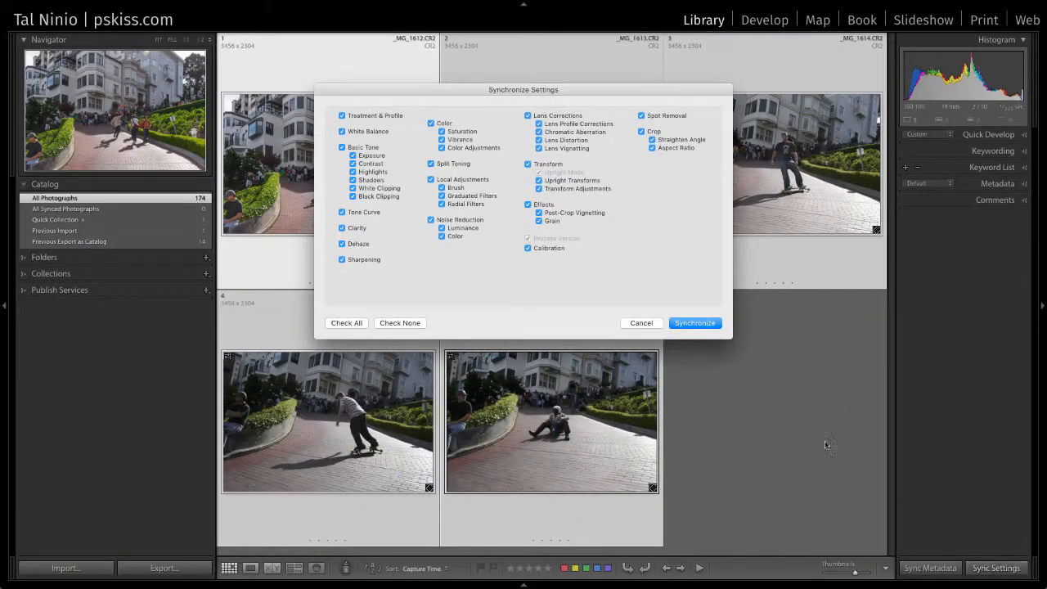
click(355, 323)
click(711, 325)
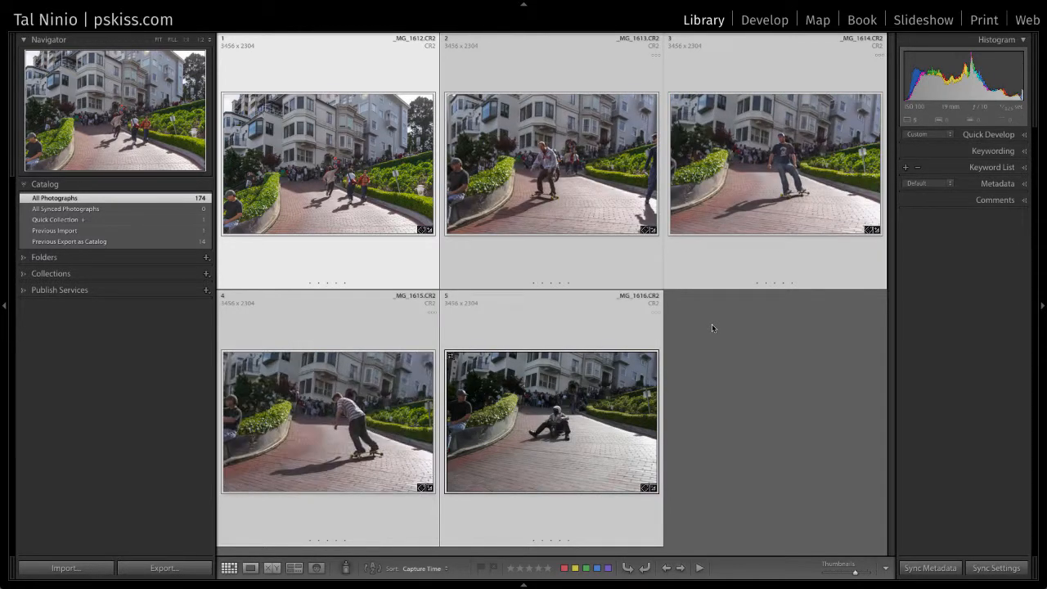